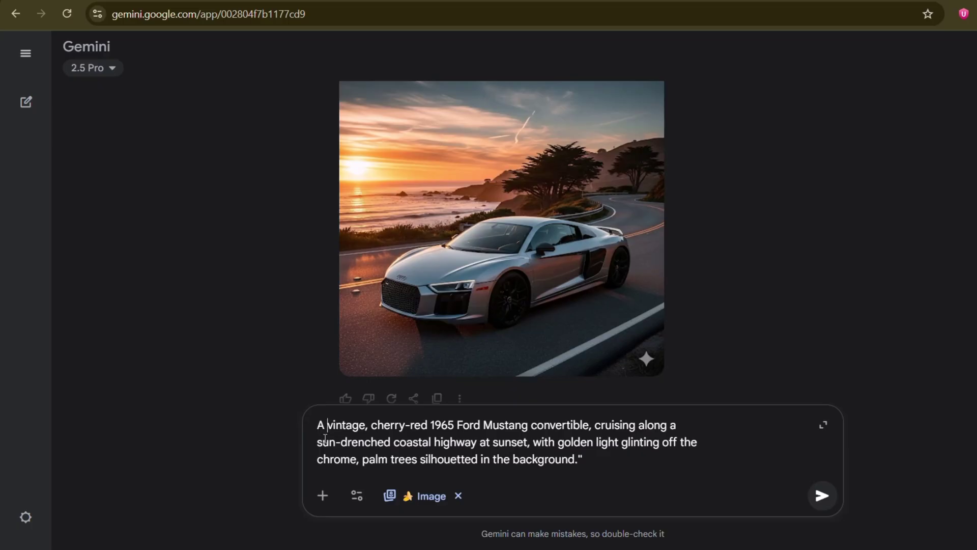
- Remove the stray line breaks from the 1965 Ford Mustang prompt, then generate its image and look it over
key("BackSpace")
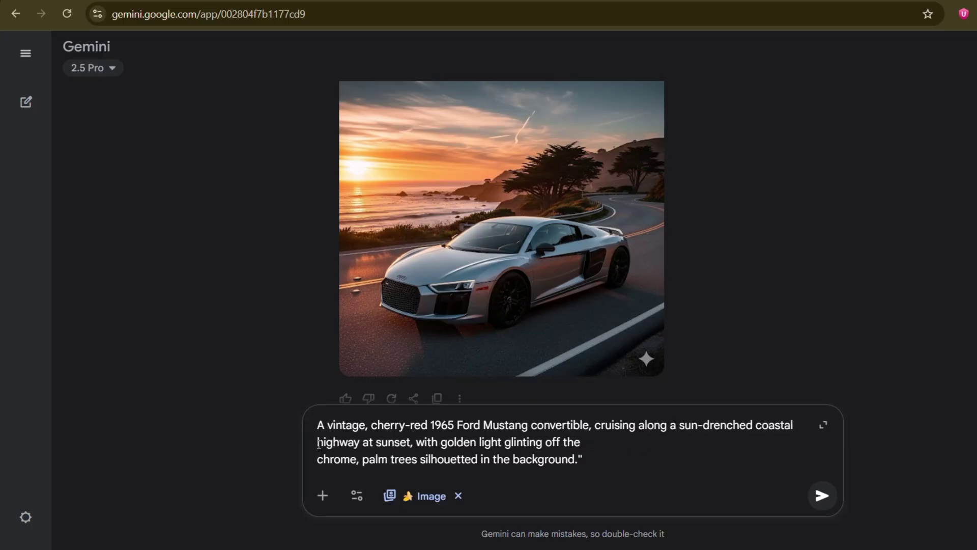
left_click(319, 458)
key("BackSpace")
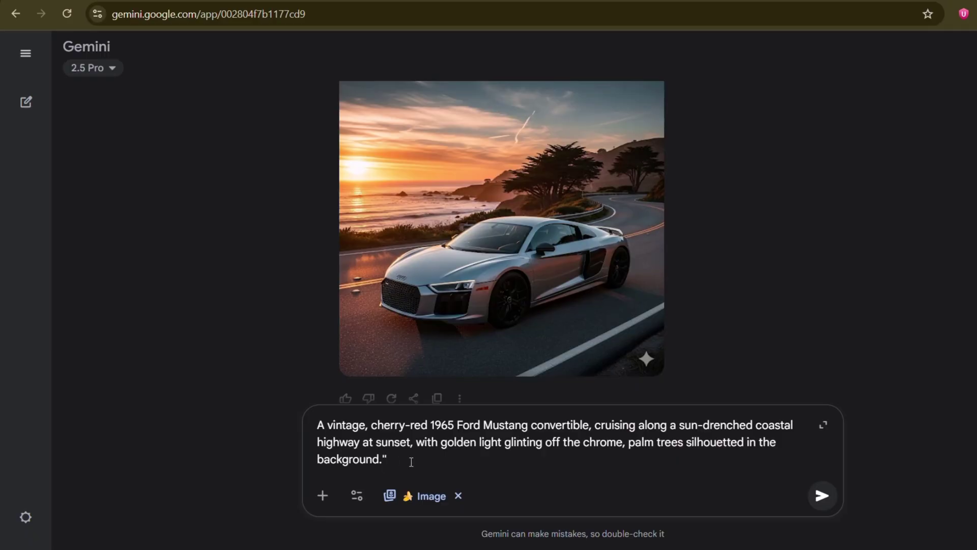
key("Return")
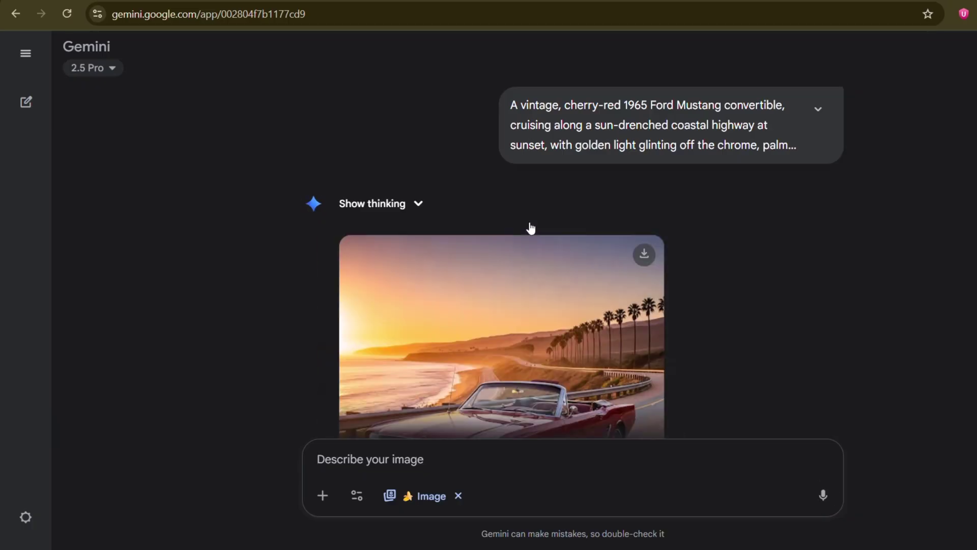
scroll(531, 229, "down", 3)
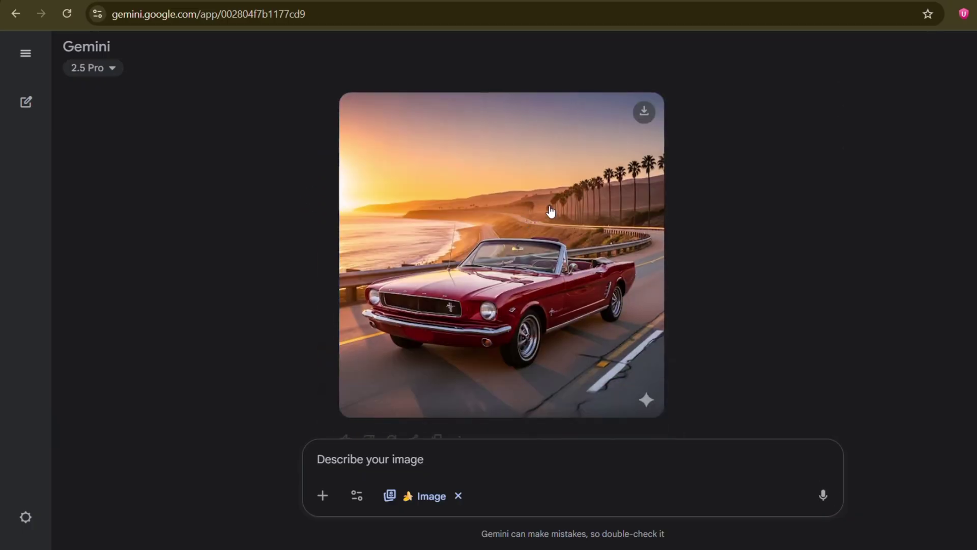
scroll(528, 259, "up", 10)
scroll(463, 349, "down", 10)
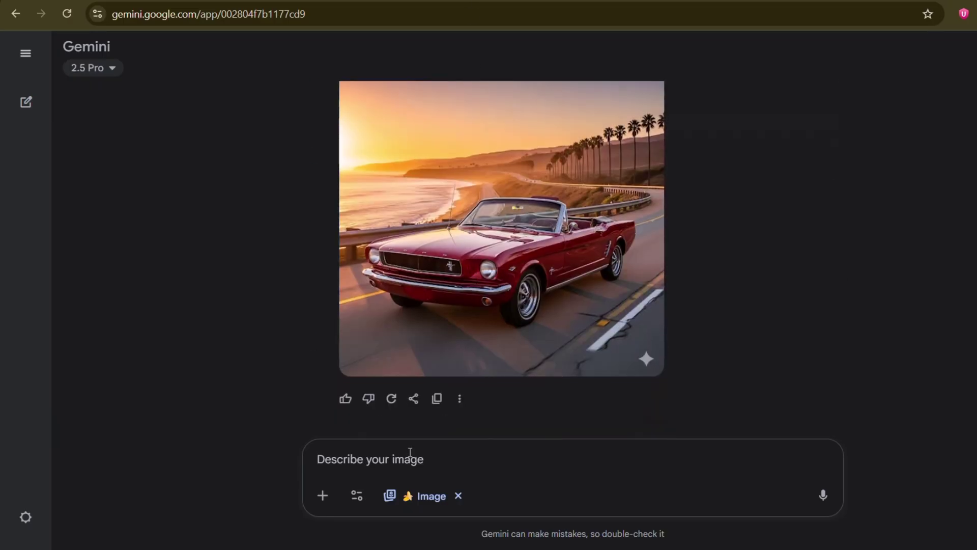
- Generate a portrait image of a woman from a new prompt and look over the result
type("po")
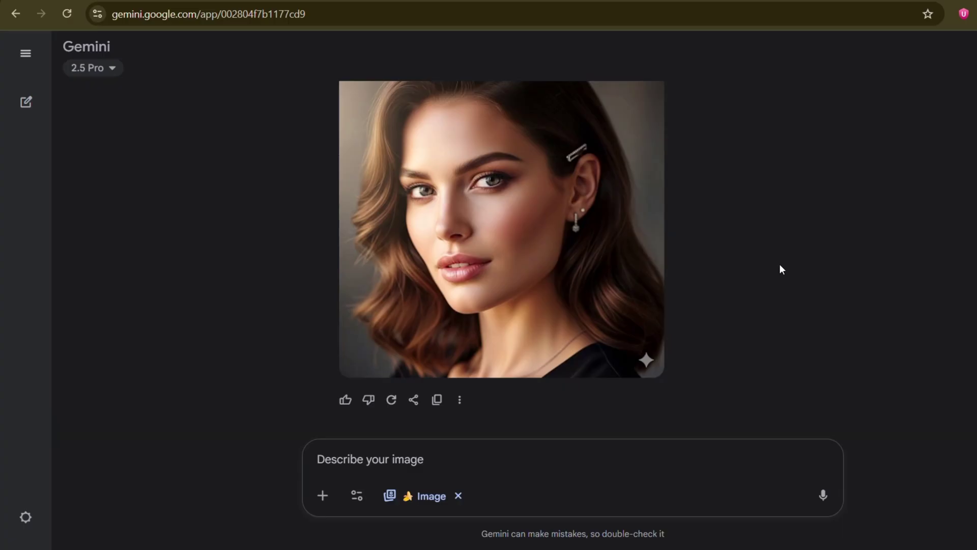
scroll(783, 269, "up", 2)
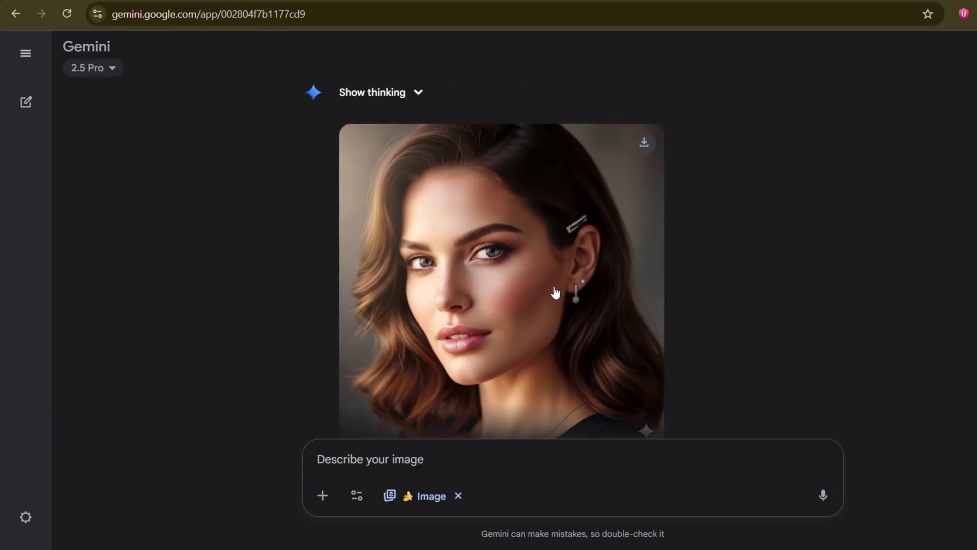
scroll(414, 323, "down", 1)
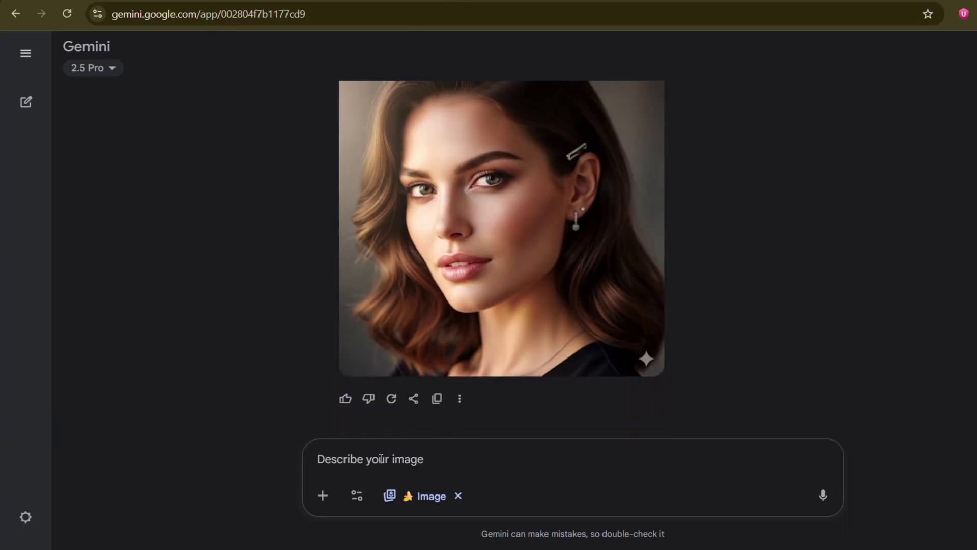
- Generate an image from "A portrait of a woman in the style of Art Nouveau, with flowing lines, intricate floral patterns, and a muted color palette"
type("A portrait of a woman in the style of Art Nouveau, with flowing lines, intricate floral patterns, and a muted color palette")
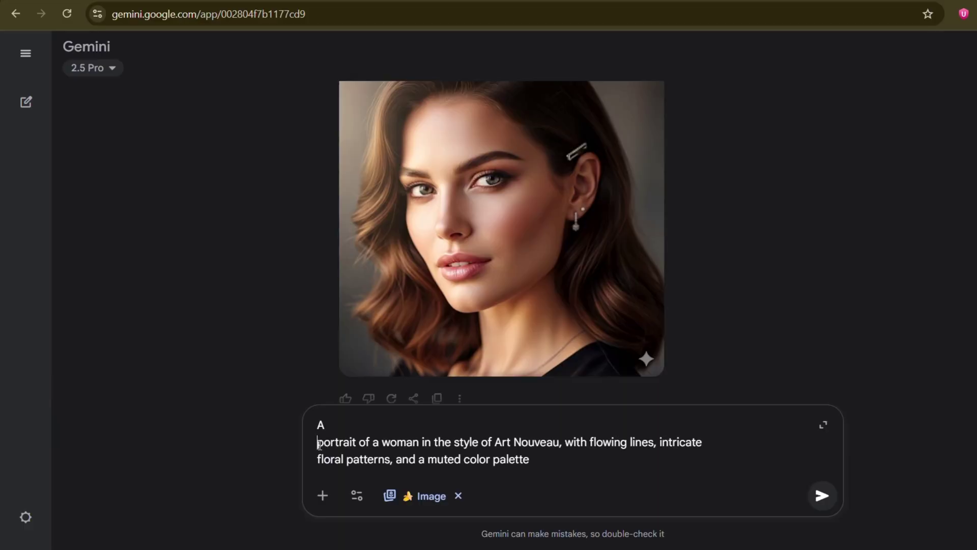
key("BackSpace")
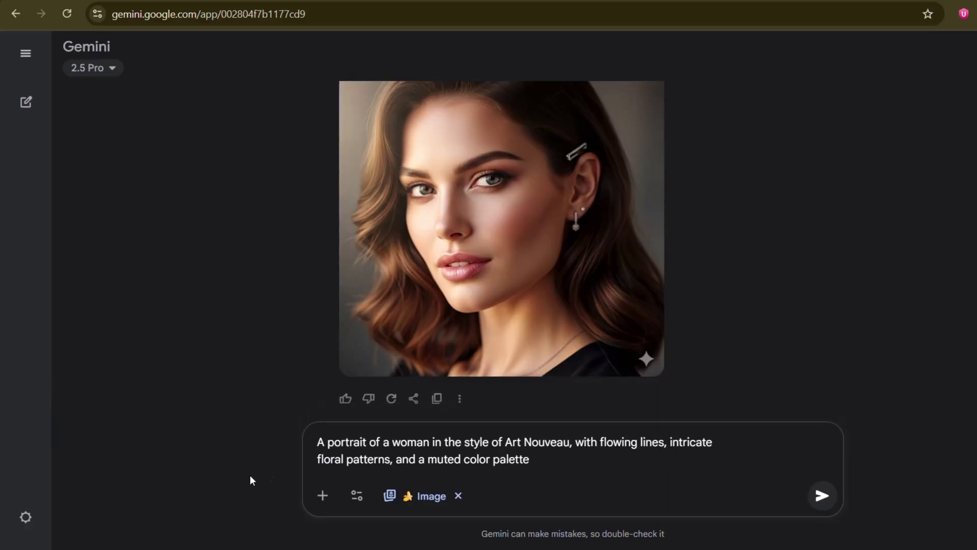
key("BackSpace")
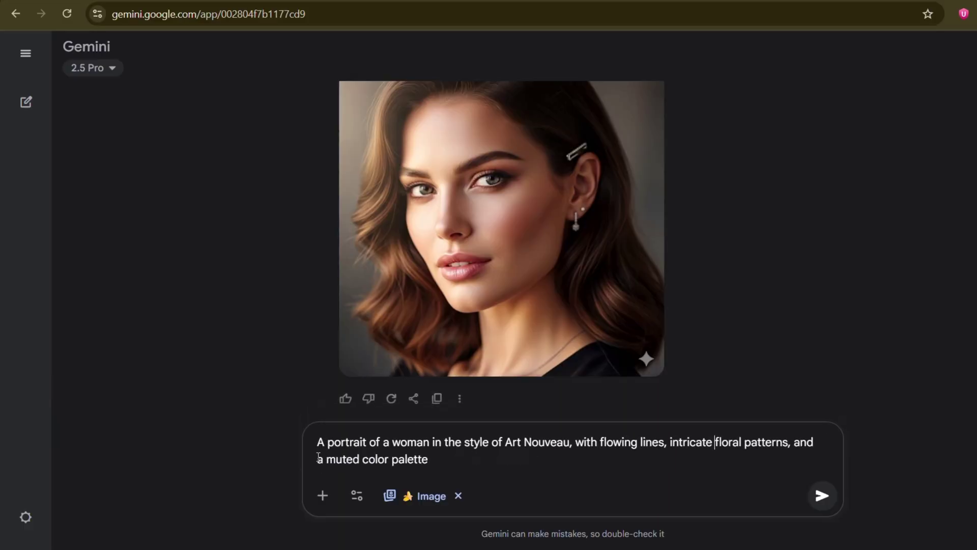
key("Return")
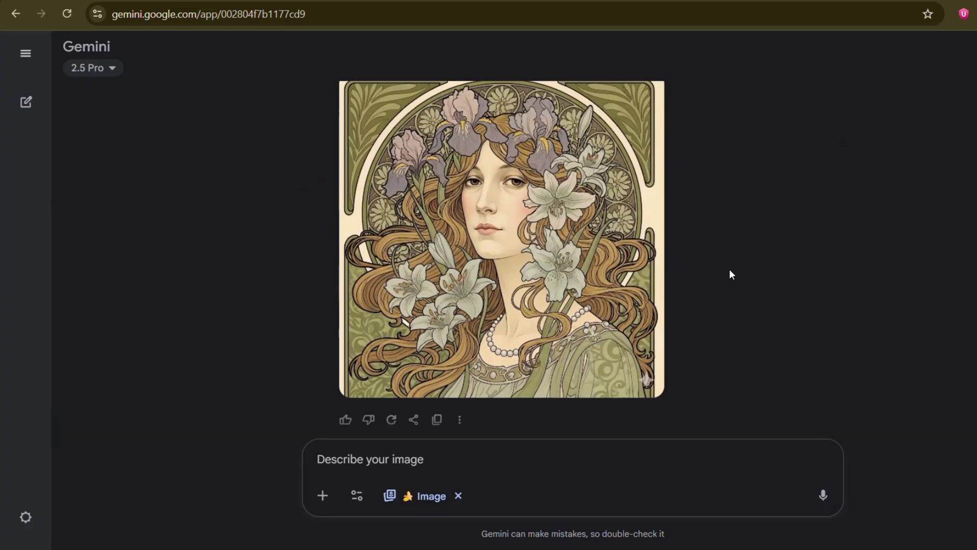
- Look over the Art Nouveau portrait and submit a prompt that generates a dark forest scene
scroll(555, 349, "down", 2)
scroll(599, 284, "up", 10)
scroll(529, 300, "down", 9)
scroll(536, 291, "down", 2)
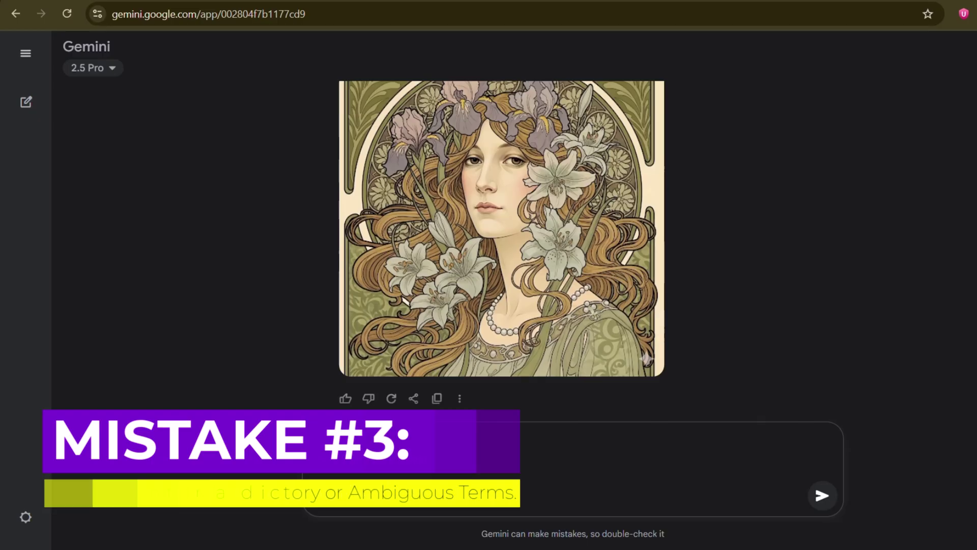
key("Return")
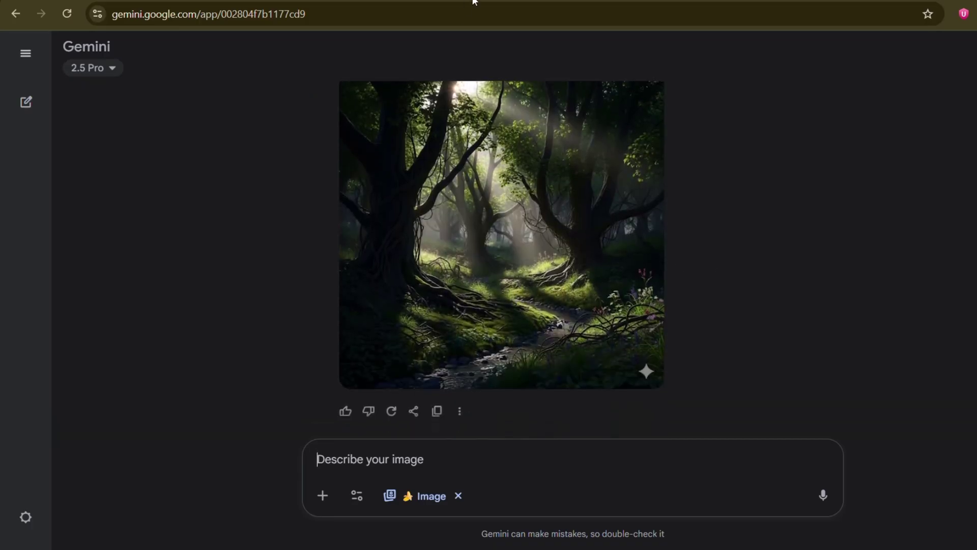
- Generate an image from "A dark, enchanted forest with bioluminescent mushrooms casting a soft, ethereal glow on the ancient trees" without line breaks
type("A dark, enchanted forest with bioluminescent mushrooms casting a soft, ethereal glow on the ancient trees")
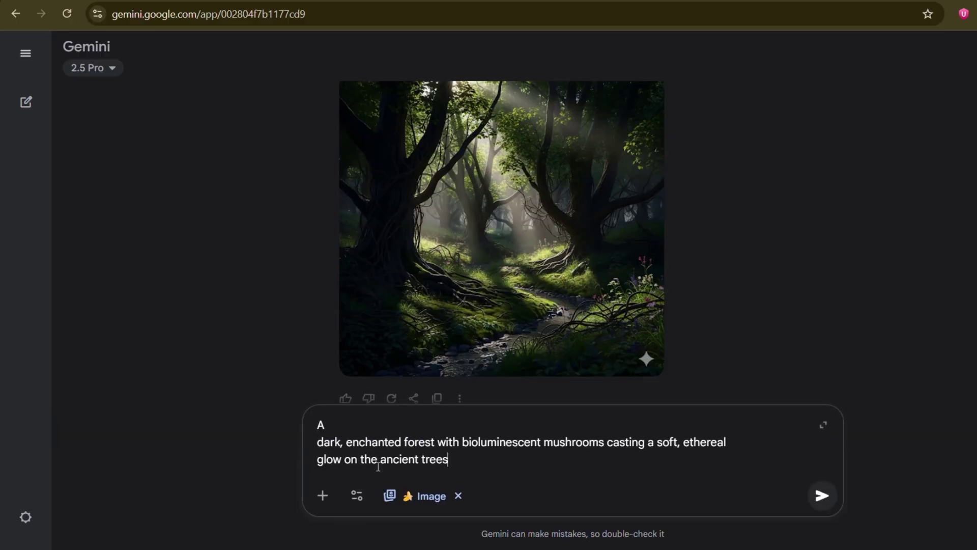
key("BackSpace")
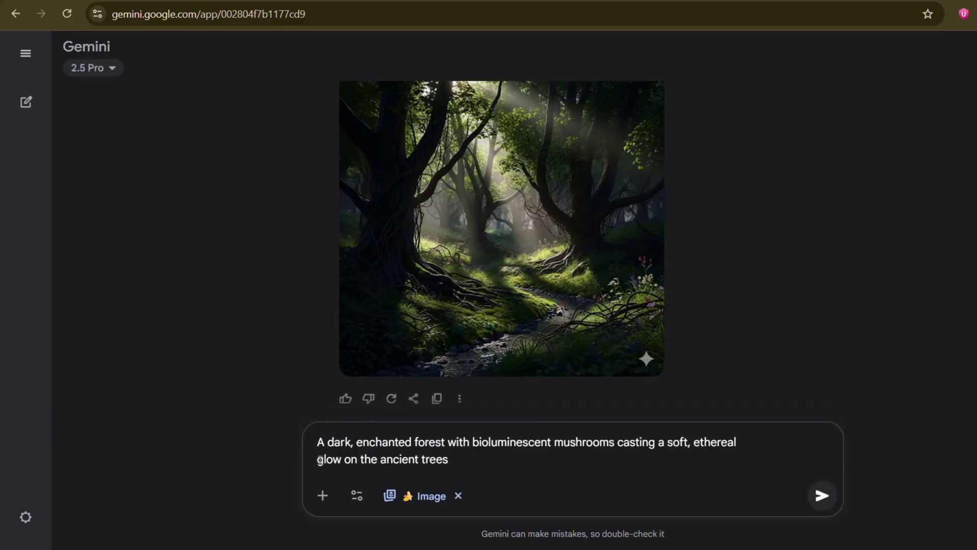
key("BackSpace")
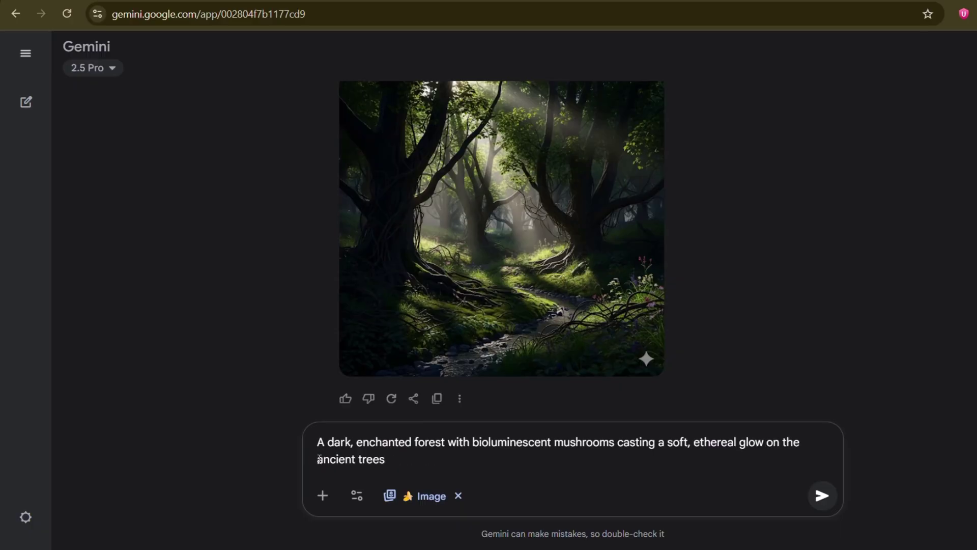
key("Return")
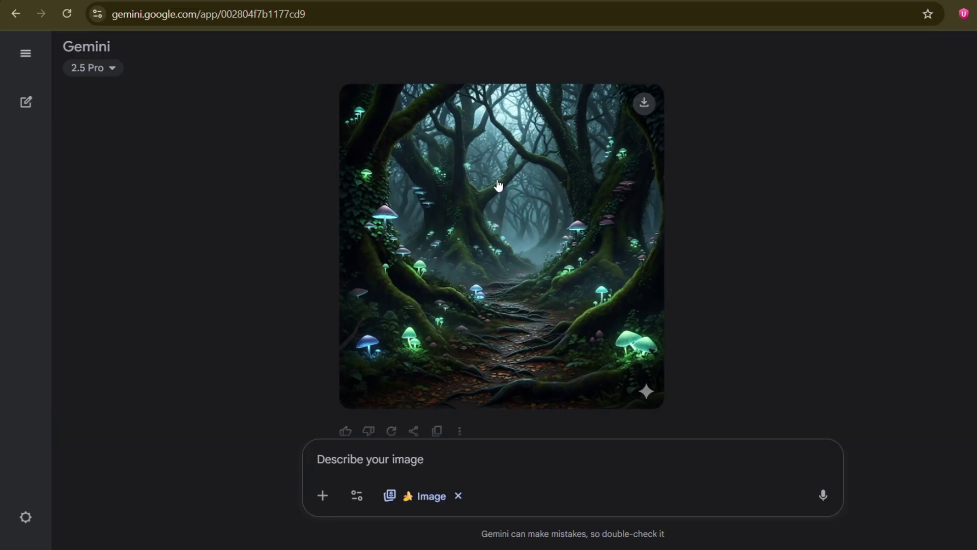
- Generate an image from the short prompt "a lion" and view the result enlarged
scroll(458, 45, "down", 1)
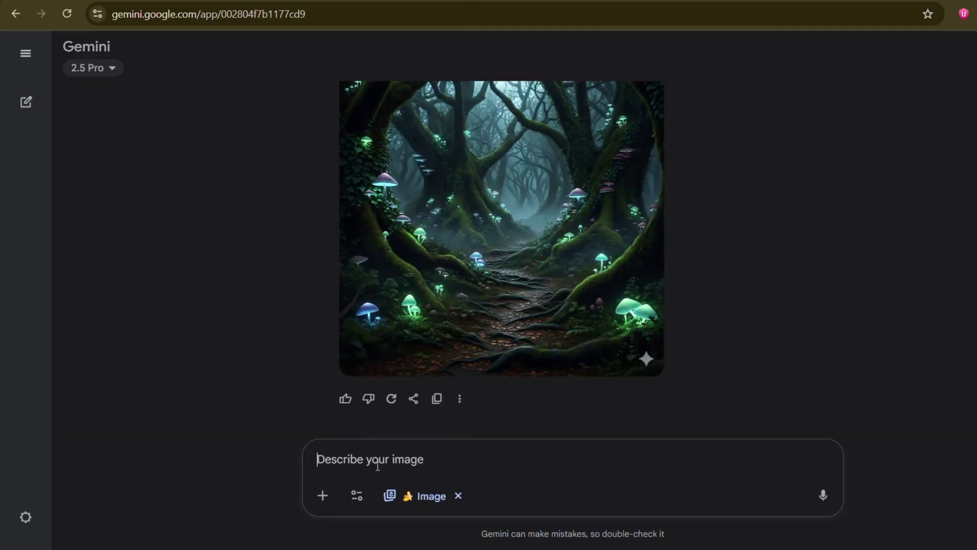
type("a lion")
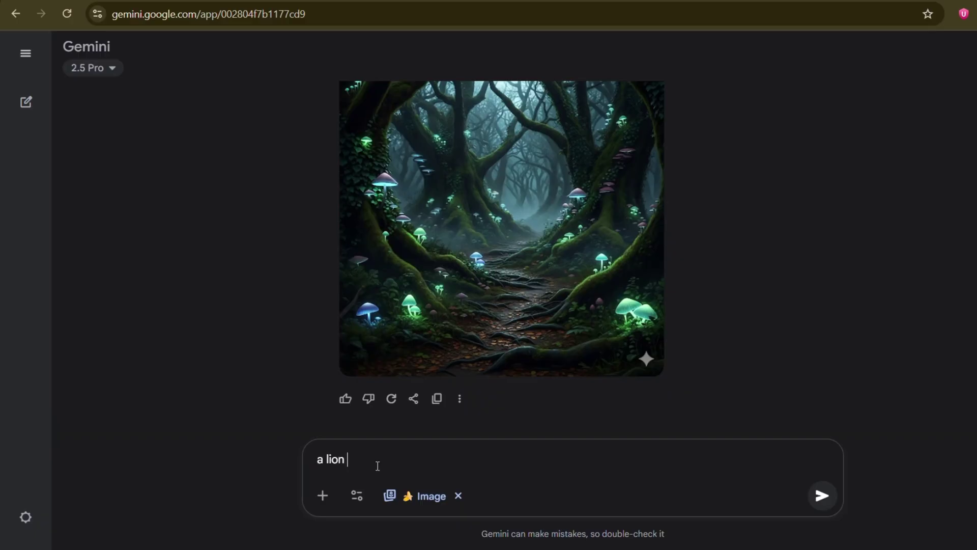
key("Return")
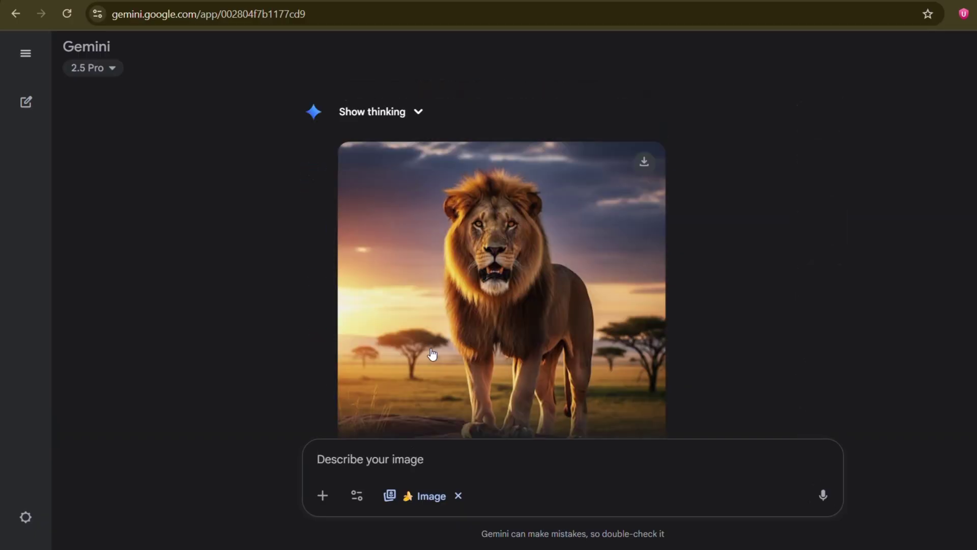
left_click(460, 293)
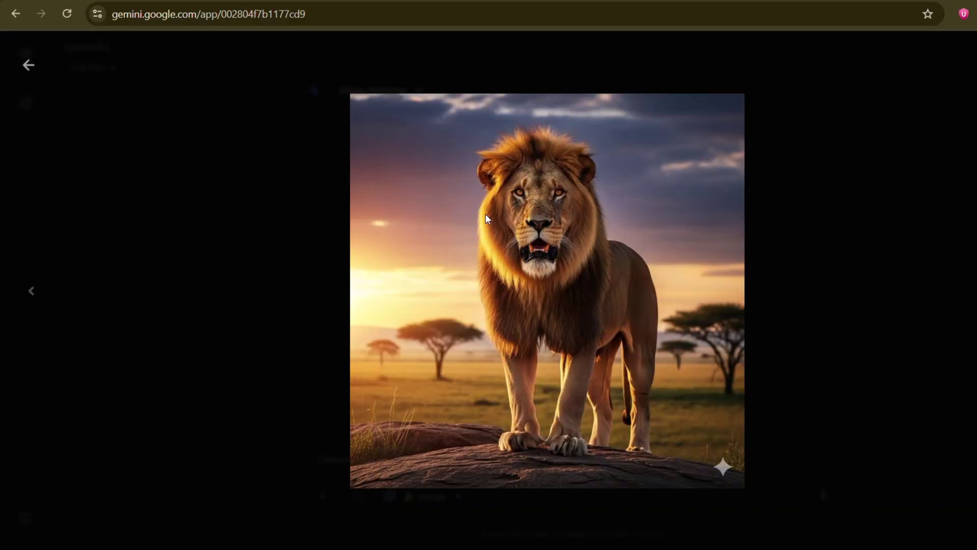
key("Escape")
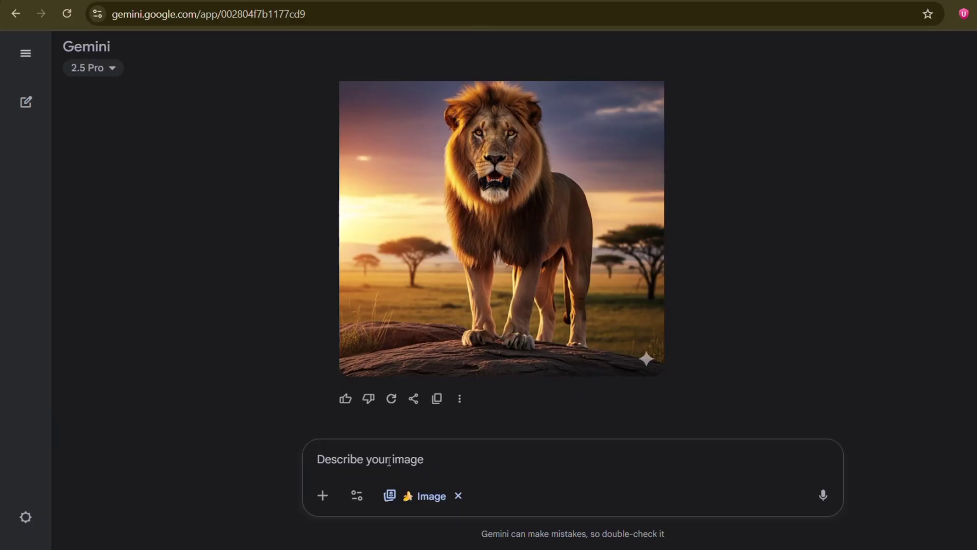
- Generate and enlarge the image "A majestic lion, close-up portrait, looking directly at the camera, with a shallow depth of field blurring the savanna background, golden hour light"
type("A majestic lion, close-up portrait, looking directly at the camera, with a shallow depth of field blurring the savanna background, golden hour light")
key("BackSpace")
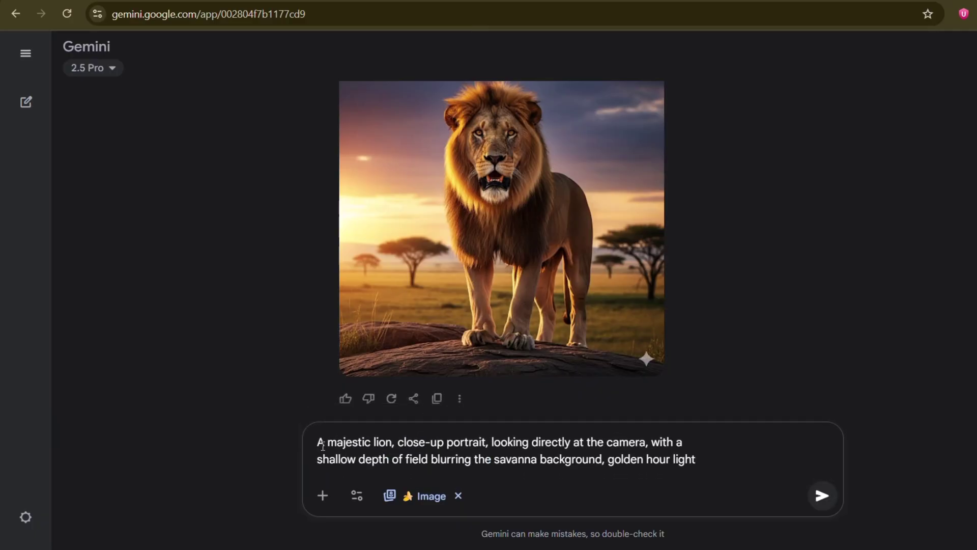
key("BackSpace")
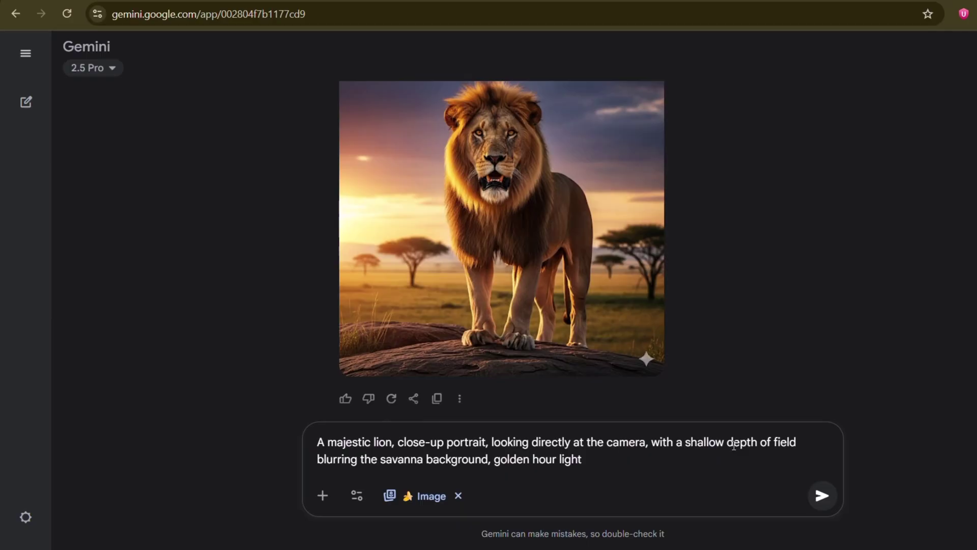
key("Return")
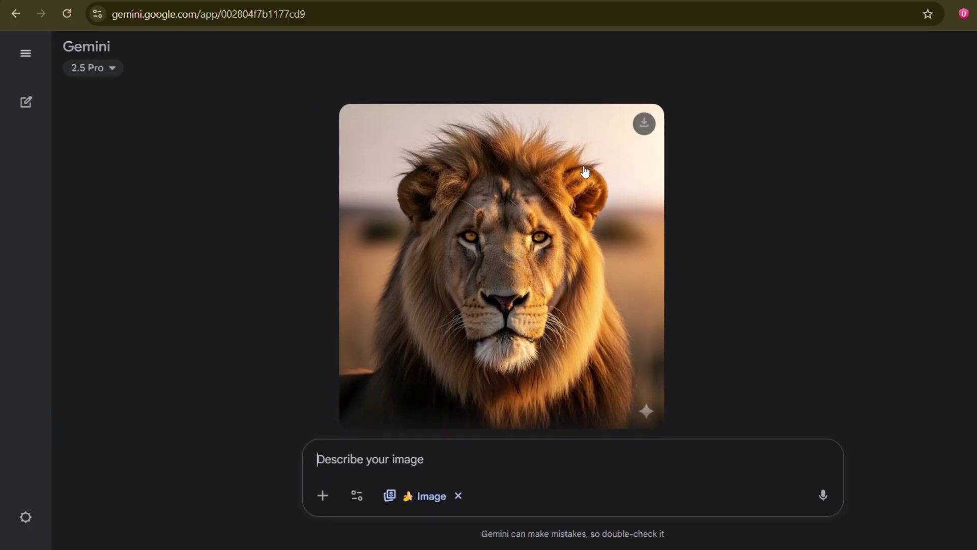
left_click(513, 278)
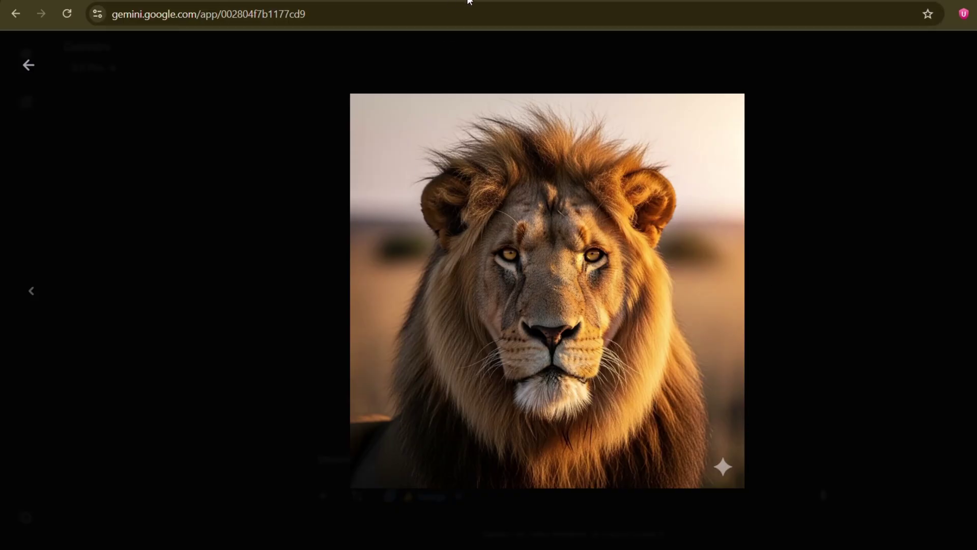
key("Escape")
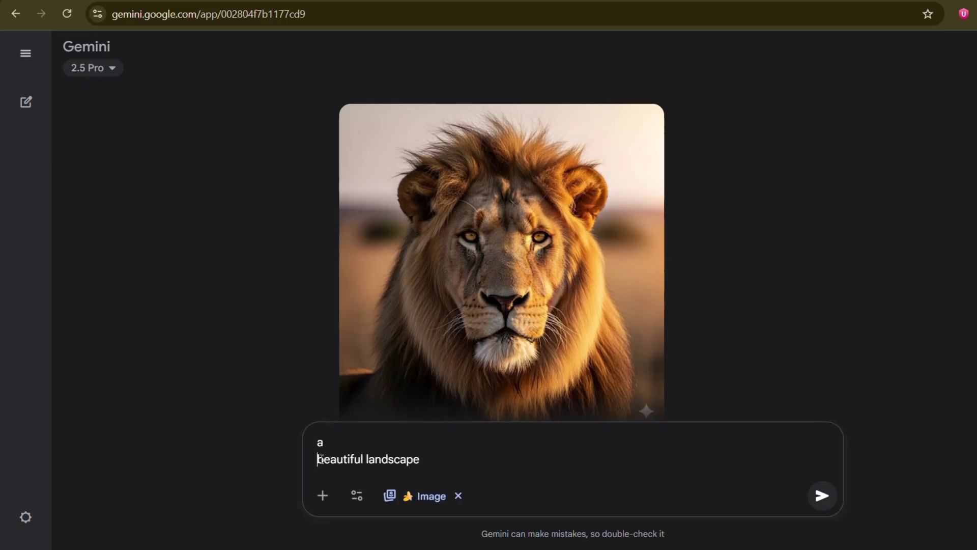
- Put the prompt "a beautiful landscape" on one line, generate the image and view it enlarged
key("BackSpace")
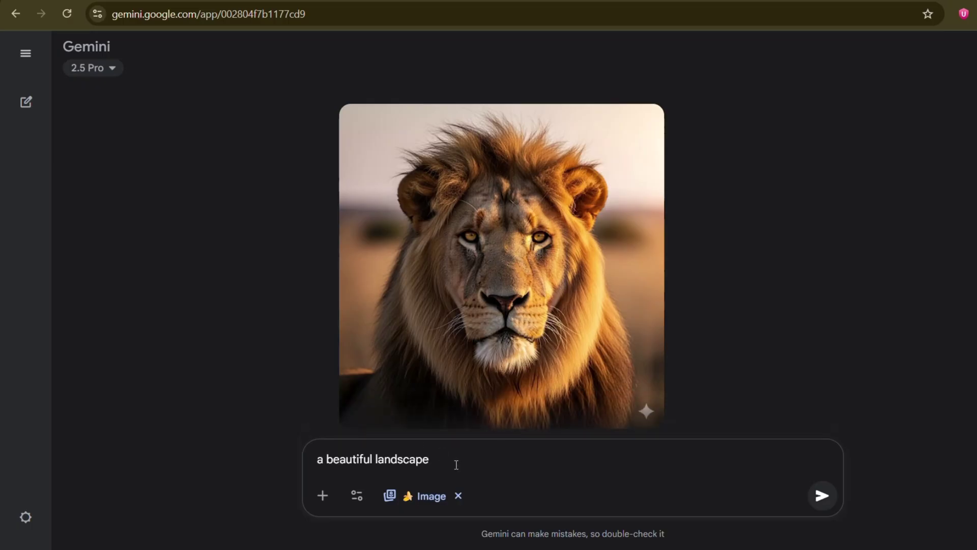
key("Return")
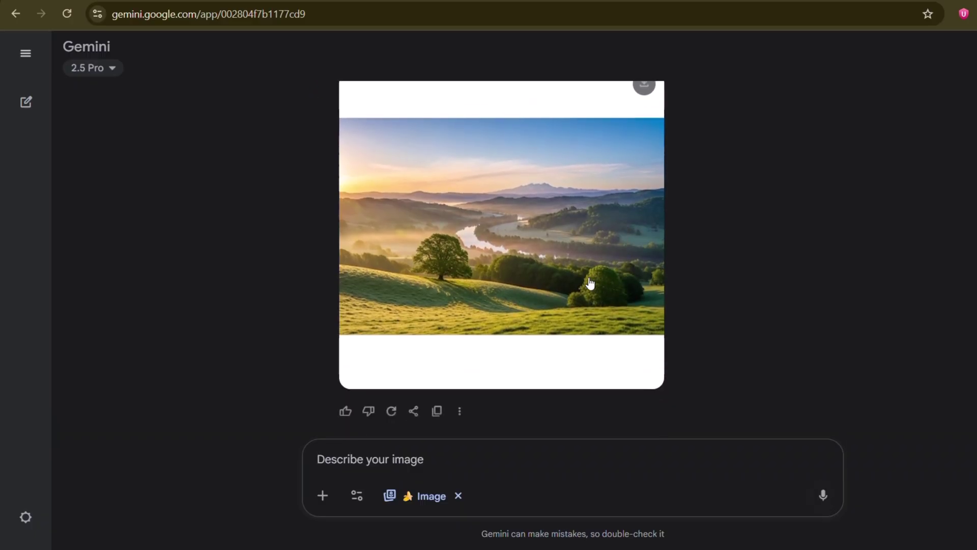
left_click(587, 281)
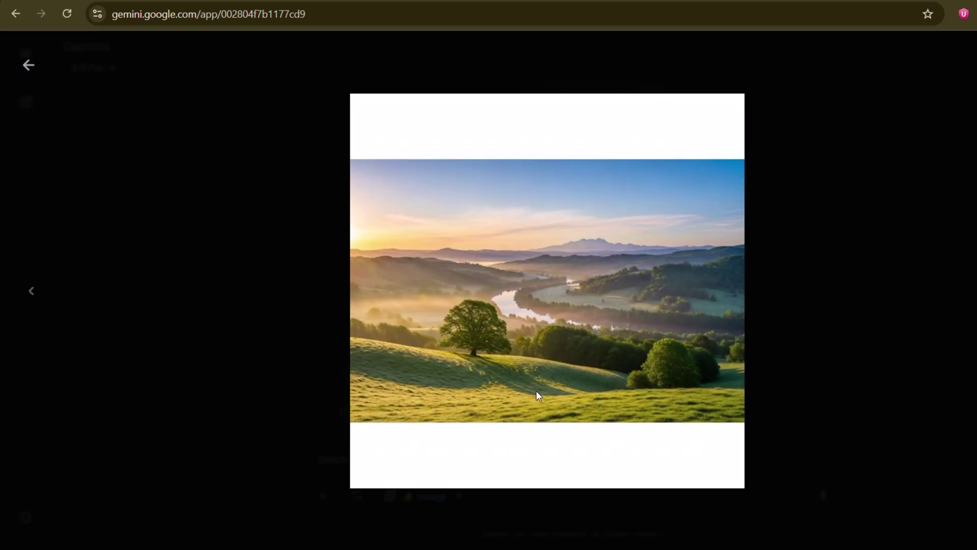
key("Escape")
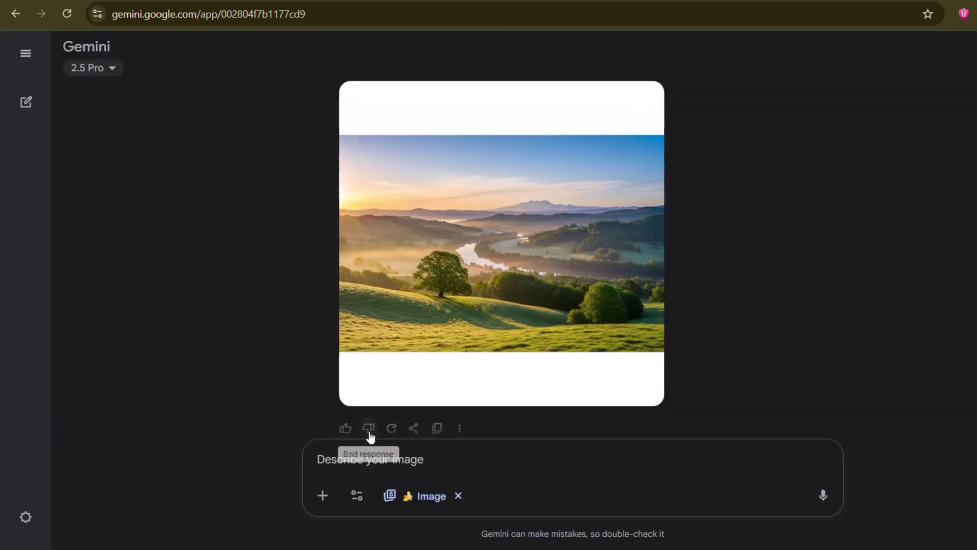
- Generate an image from "a beautiful landscape, negative prompt: buildings, roads, people, oversaturated colors" without line breaks
left_click(347, 458)
type("a beautiful landscape, negative prompt: buildings, roads, people, oversaturated")
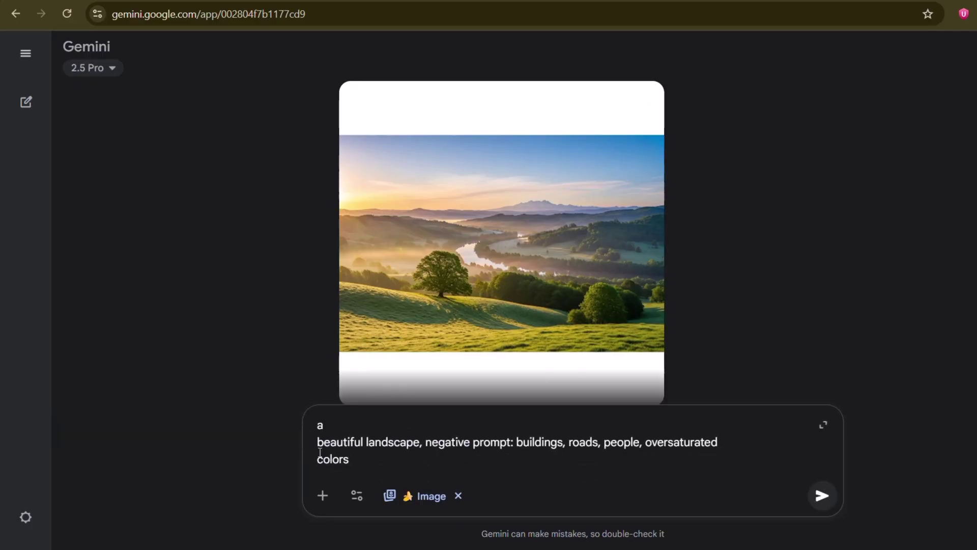
left_click(319, 448)
key("BackSpace")
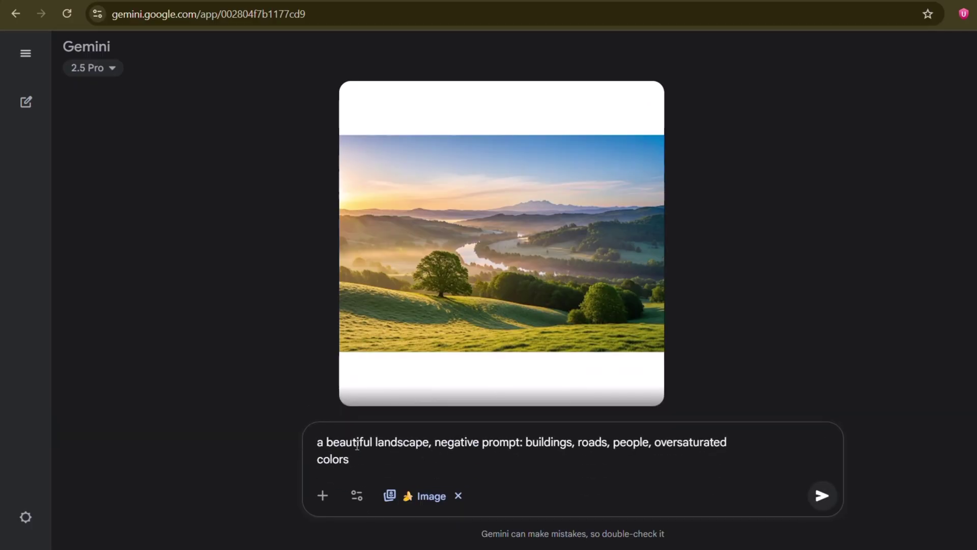
key("BackSpace")
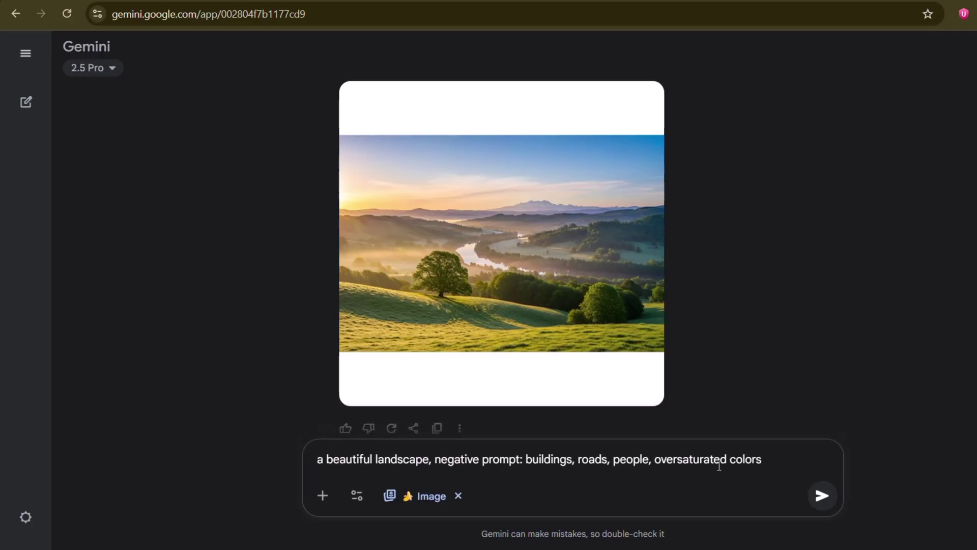
key("Return")
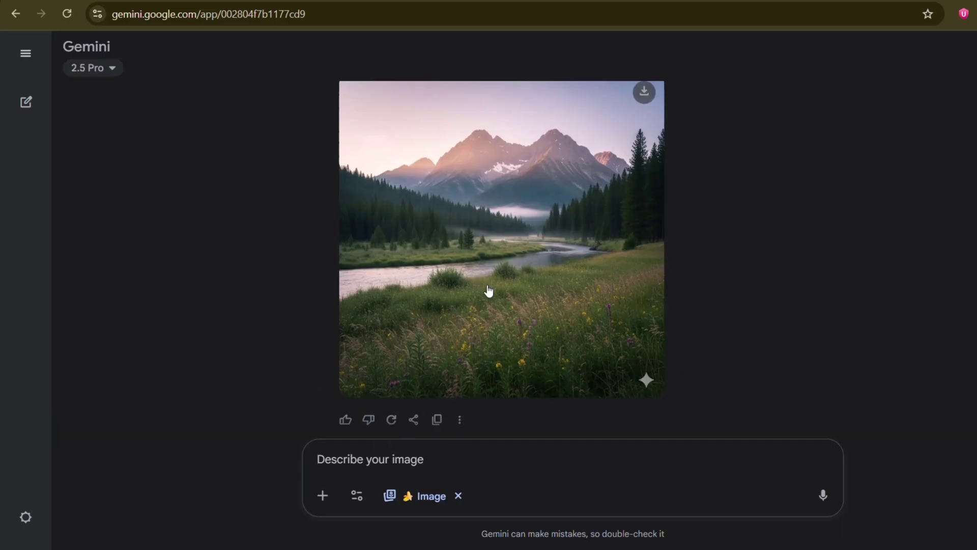
scroll(374, 399, "down", 1)
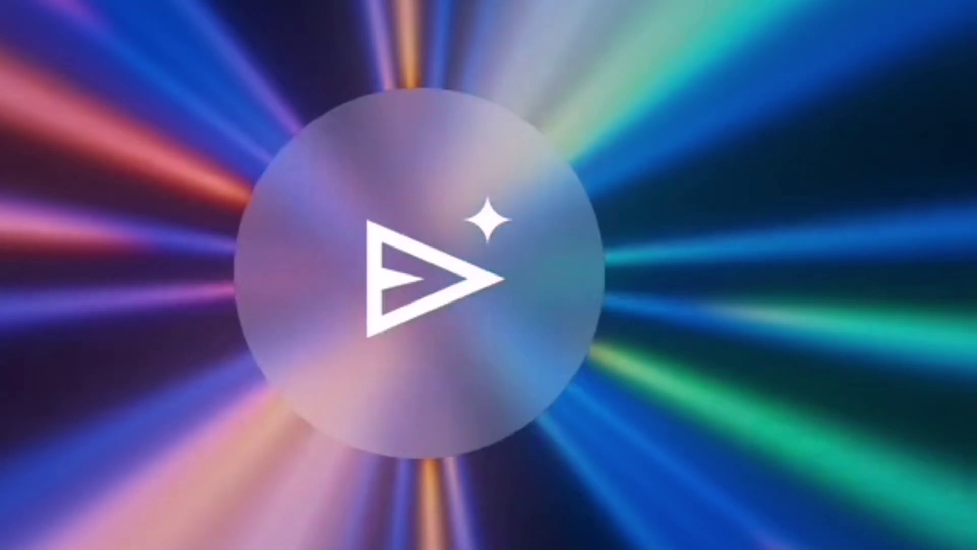
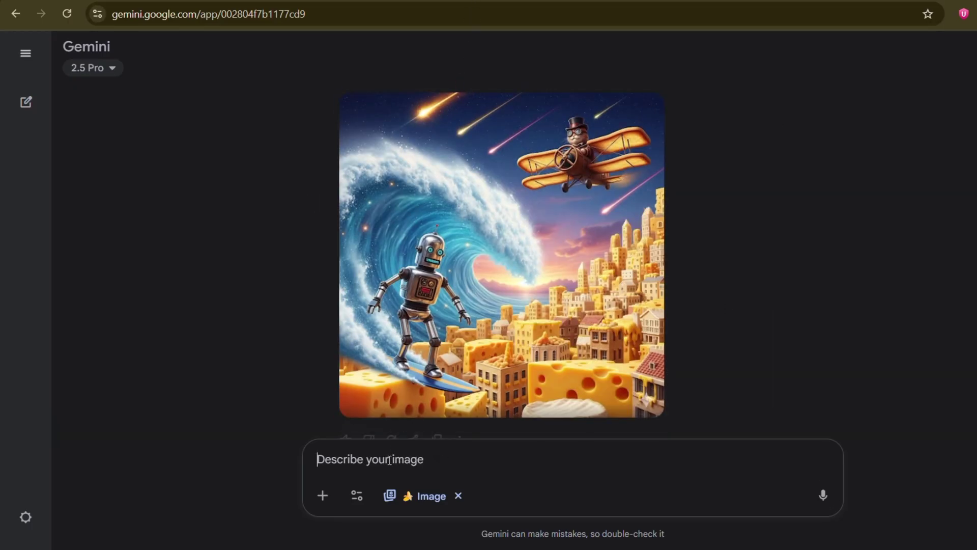
- Generate an image from "A sleek, chrome robot gracefully surfing a vibrant cosmic wave, with a nebula in the background, cinematic lighting."
type("A sleek, chrome robot gracefully surfing a vibrant cosmic wave, with a nebula in the background, cinematic lighting")
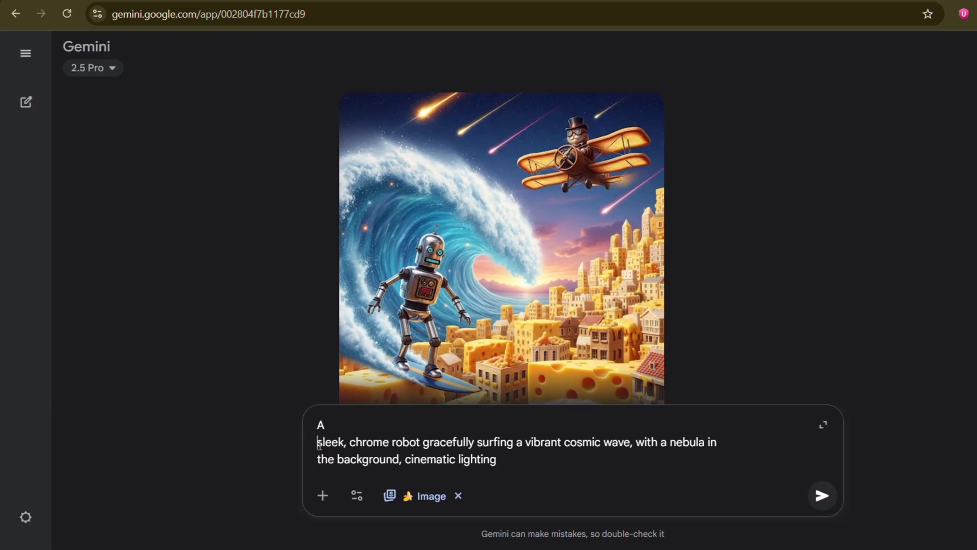
key("BackSpace")
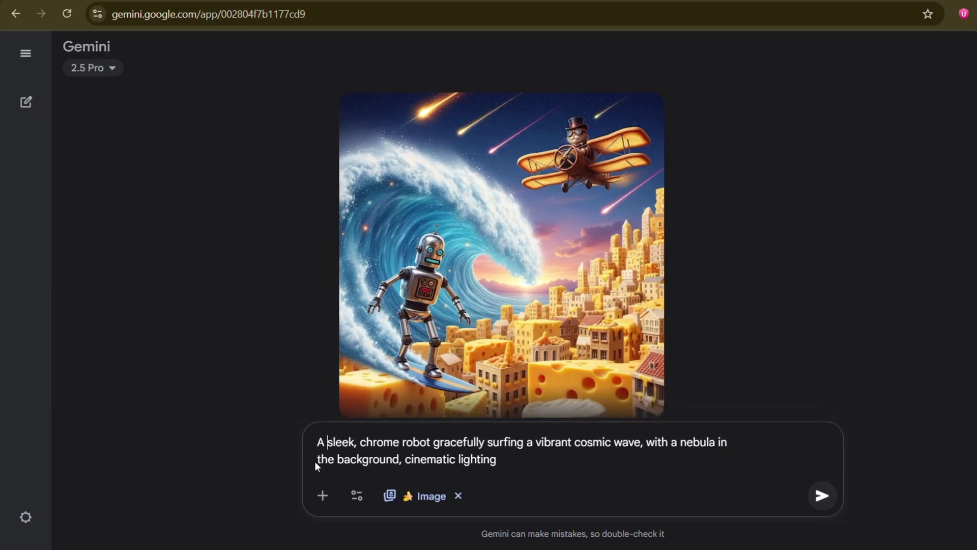
key("BackSpace")
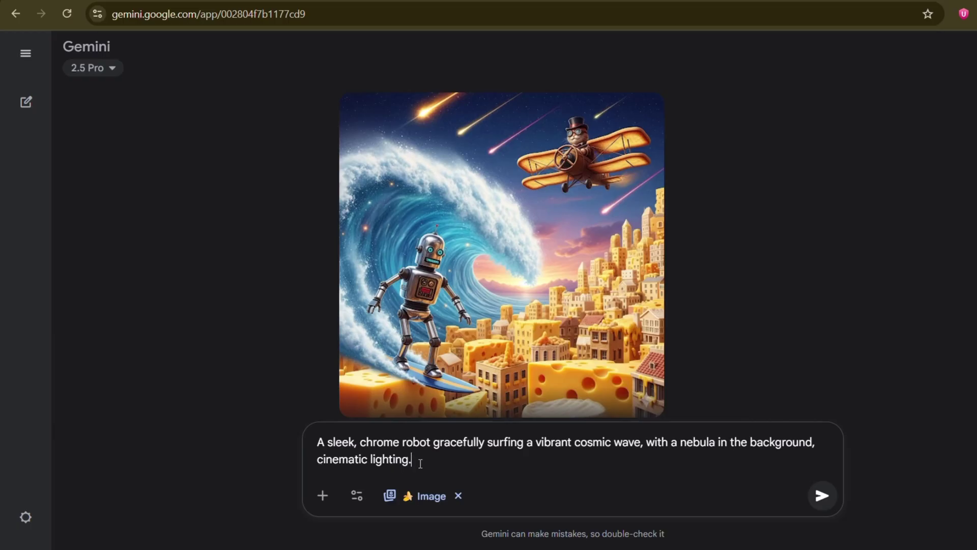
key("Return")
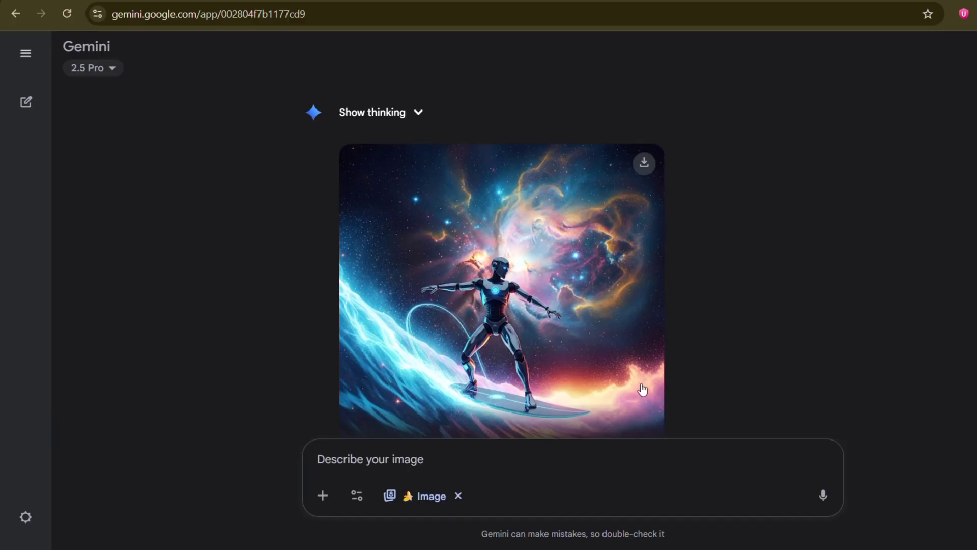
- Generate an image from the short prompt "a beautiful flower"
type("a beautiful flower")
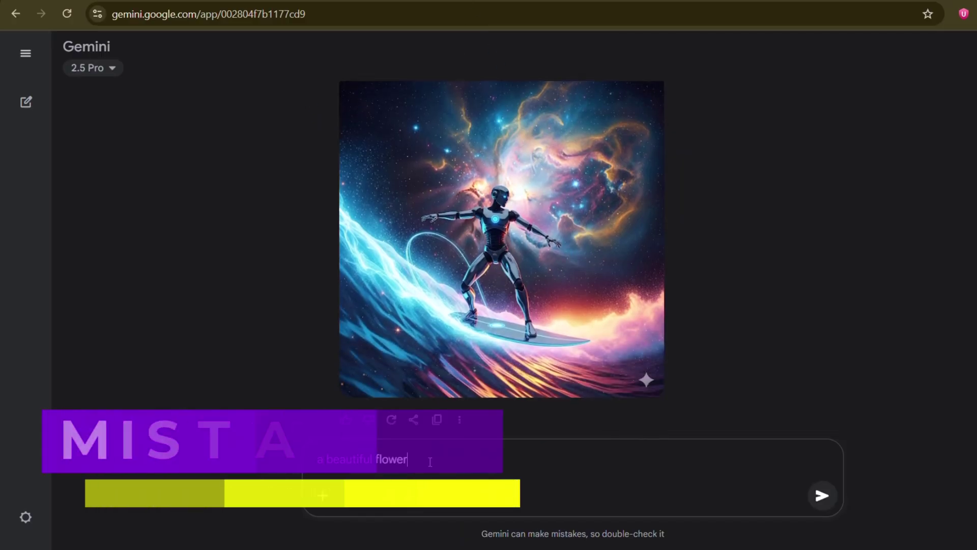
key("Return")
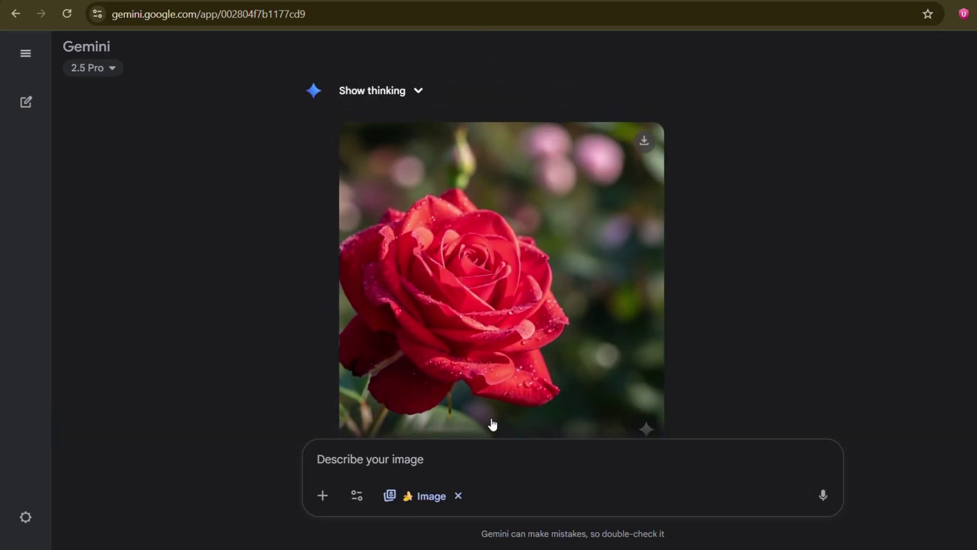
- Generate and enlarge an image from "A delicate, translucent lotus flower, with dew drops on its petals, glowing with a soft inner light at dawn"
type("A delicate, translucent lotus flower, with dew drops on its petals, glowing with a soft inner light at dawn")
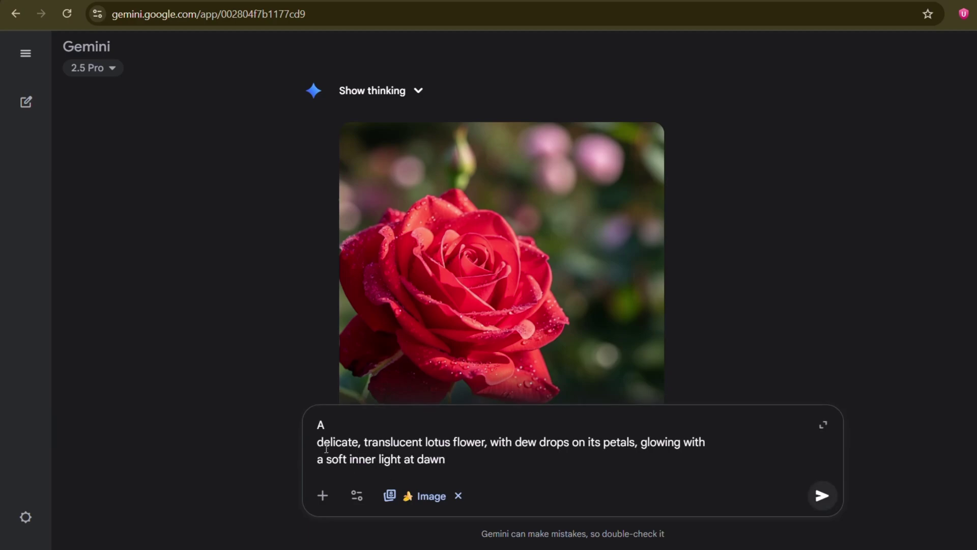
left_click(318, 442)
key("BackSpace")
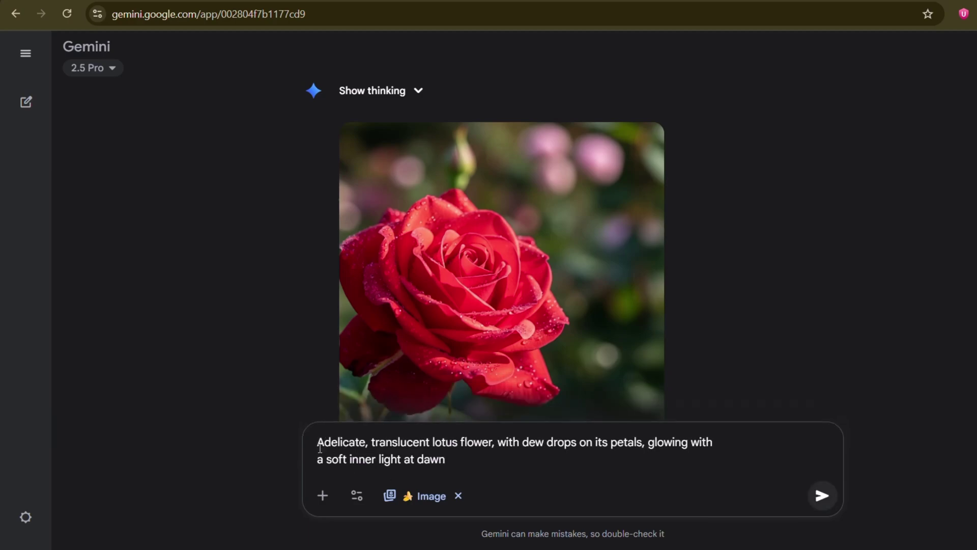
left_click(319, 461)
key("BackSpace")
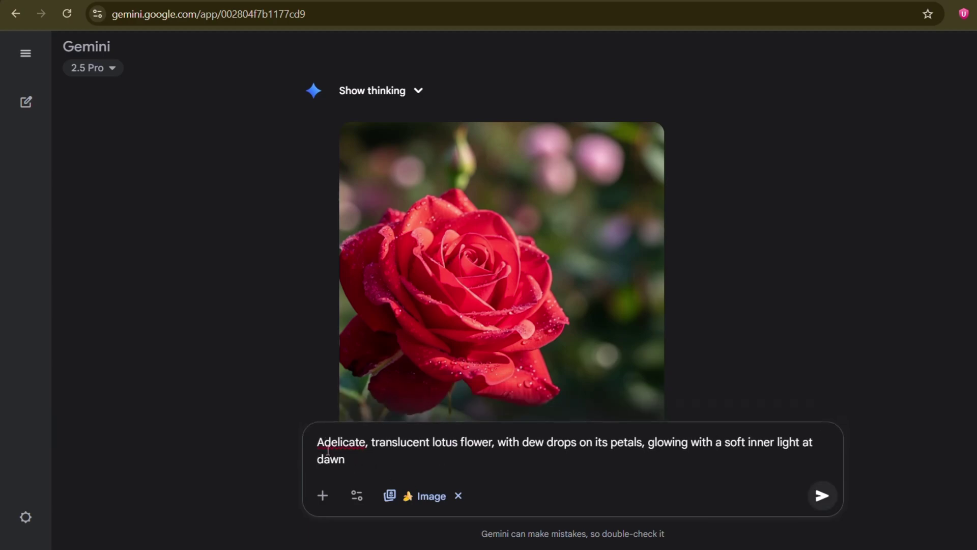
left_click(324, 447)
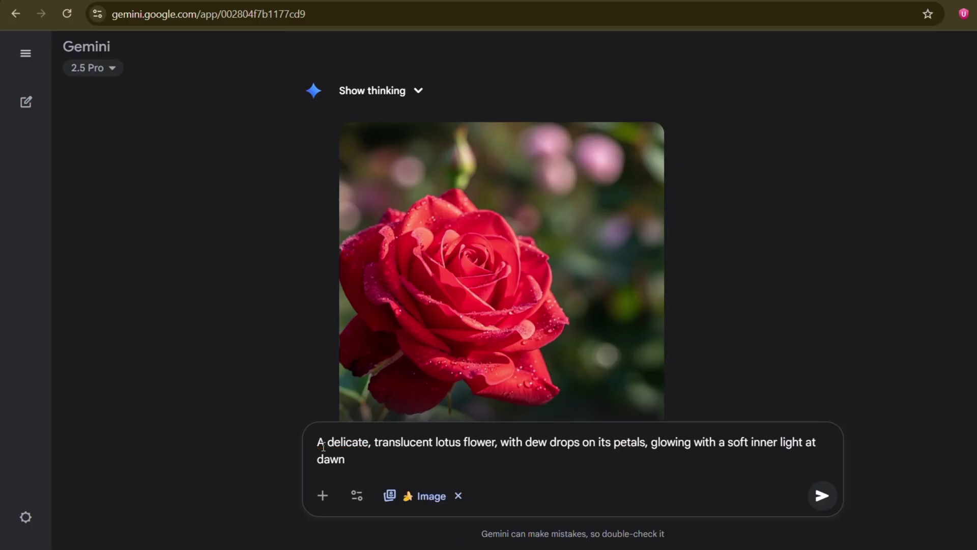
key("Return")
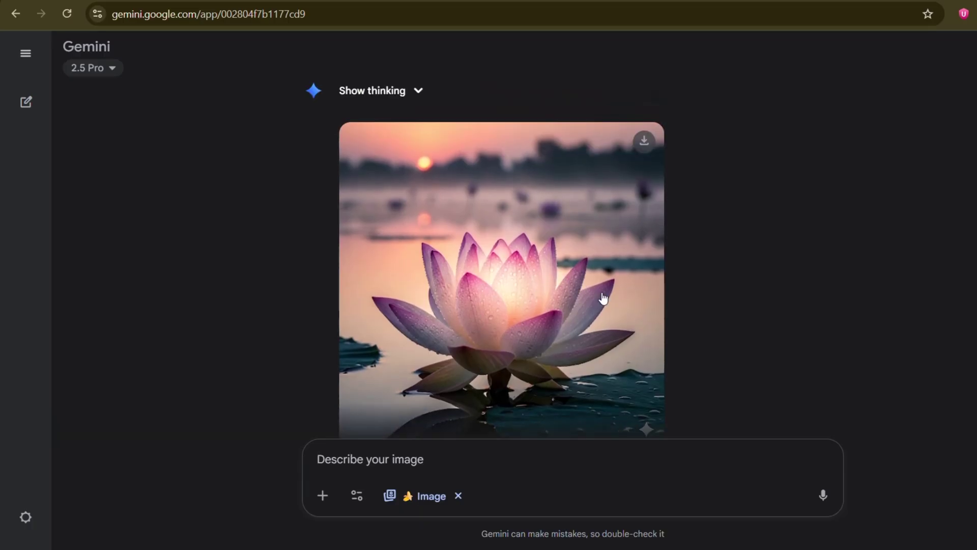
scroll(605, 298, "up", 1)
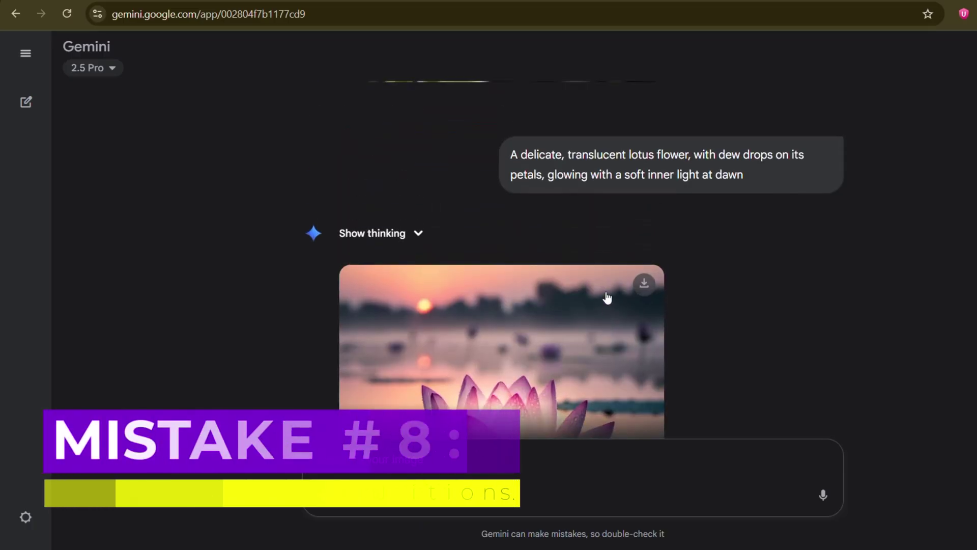
scroll(606, 297, "down", 2)
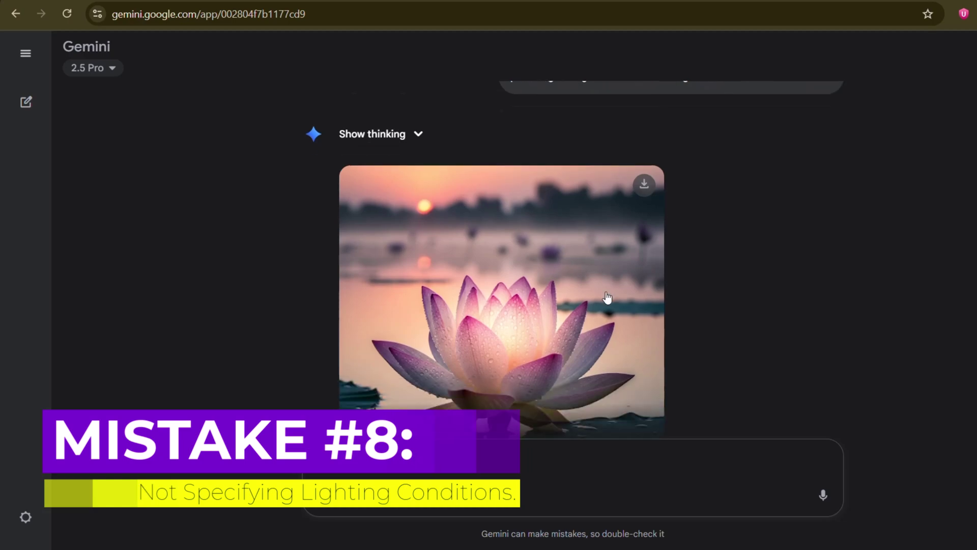
left_click(609, 213)
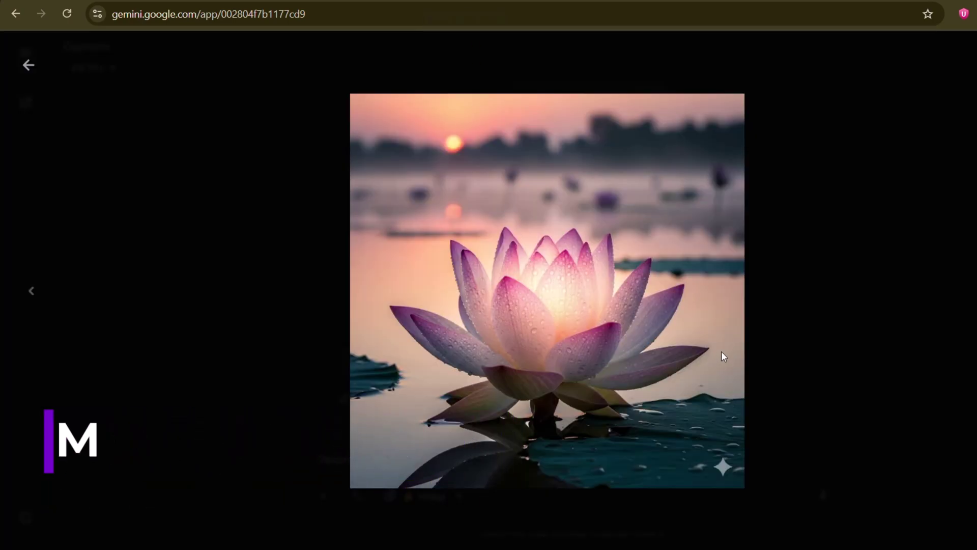
key("Escape")
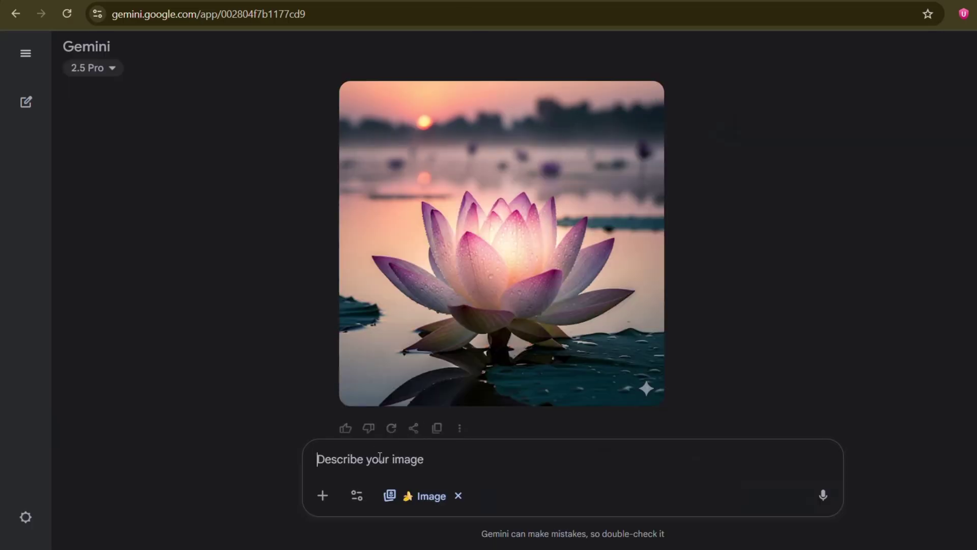
- Generate an image from the short prompt "a castle"
type("a castle")
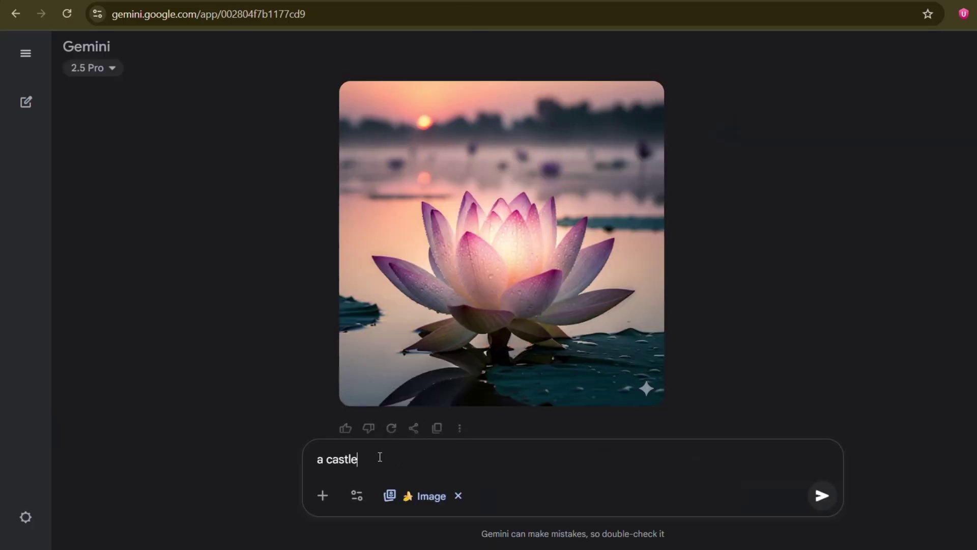
key("Return")
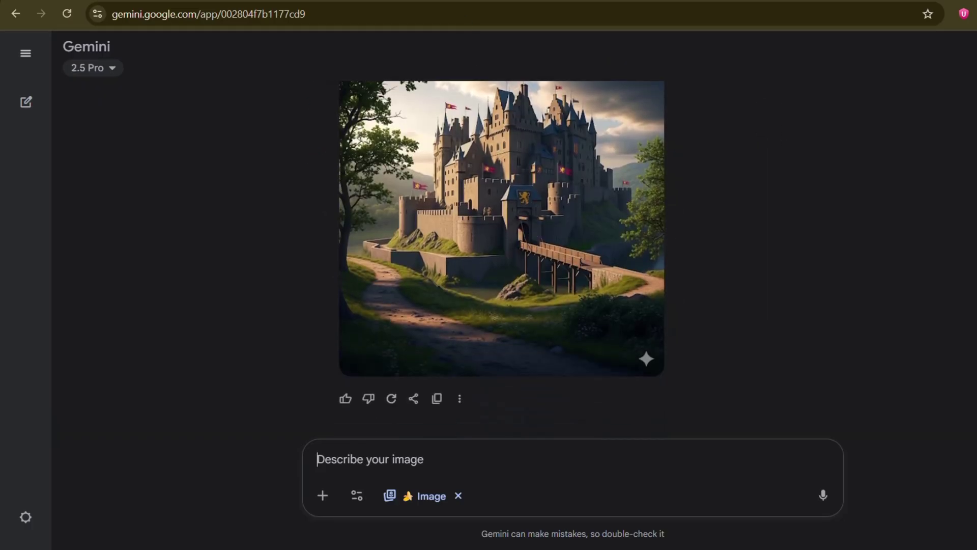
- Generate an image from "A dramatic, gothic castle perched on a cliff during a thunderstorm, with flashes of lightning illuminating the dark stone towers"
left_click(321, 459)
type("A dramatic, gothic castle perched on a cliff during a thunderstorm, with flashes of lightning illuminating the dark stone towers")
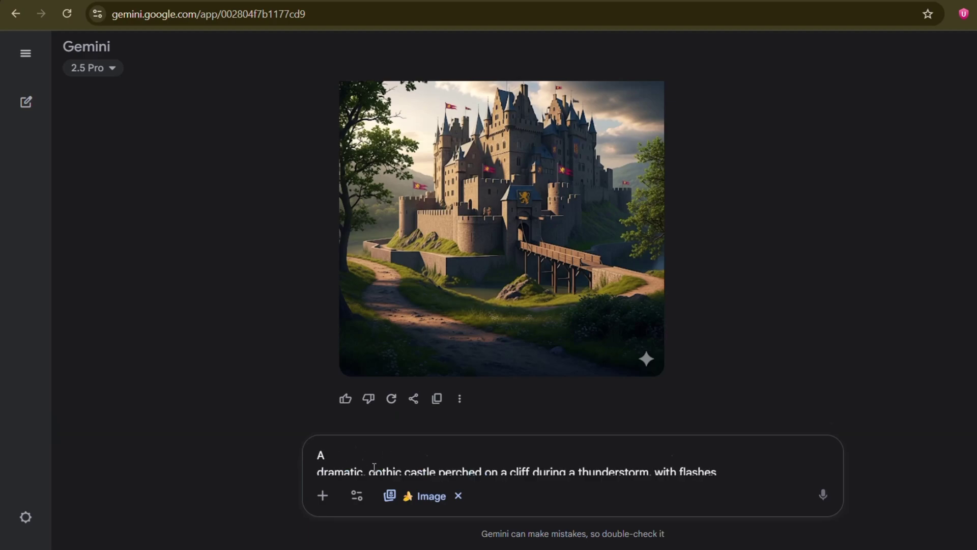
key("BackSpace")
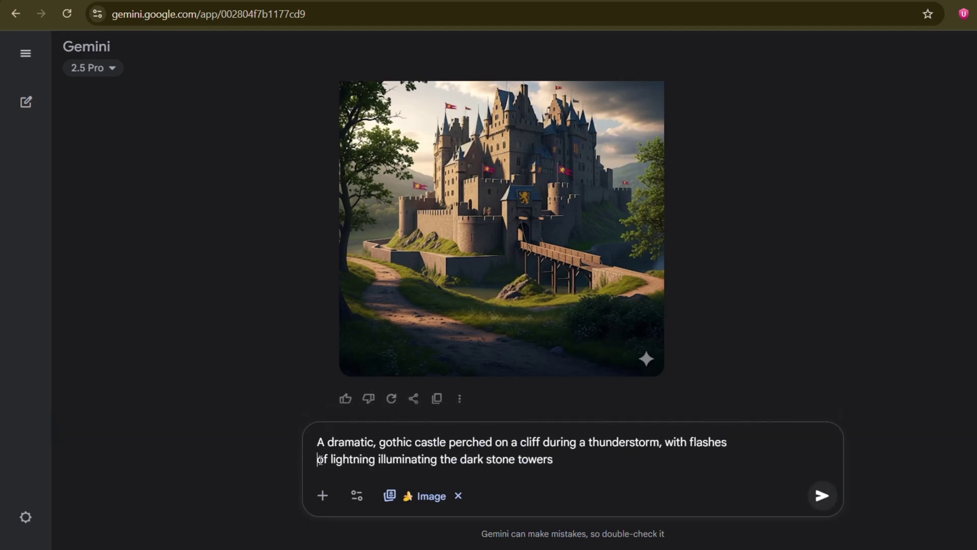
key("BackSpace")
left_click(486, 460)
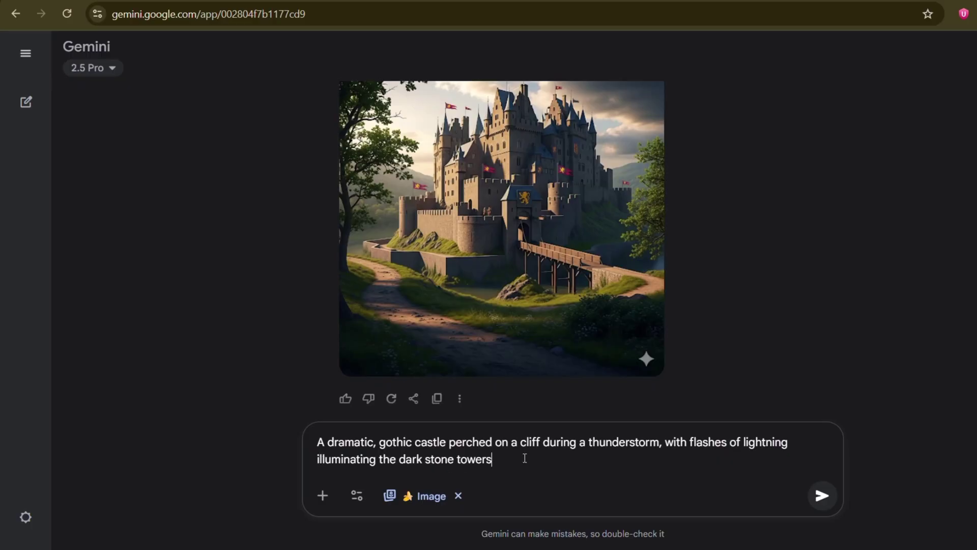
key("Return")
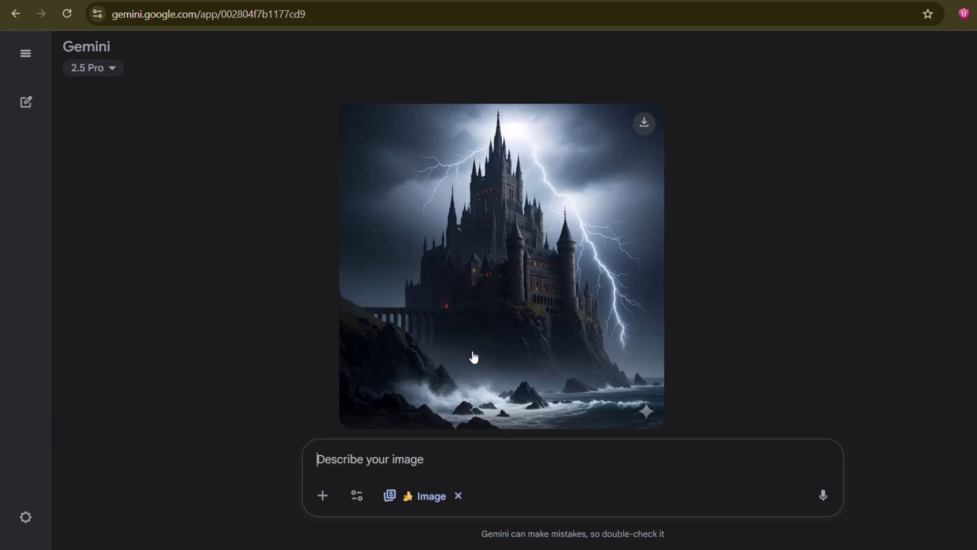
scroll(478, 355, "up", 2)
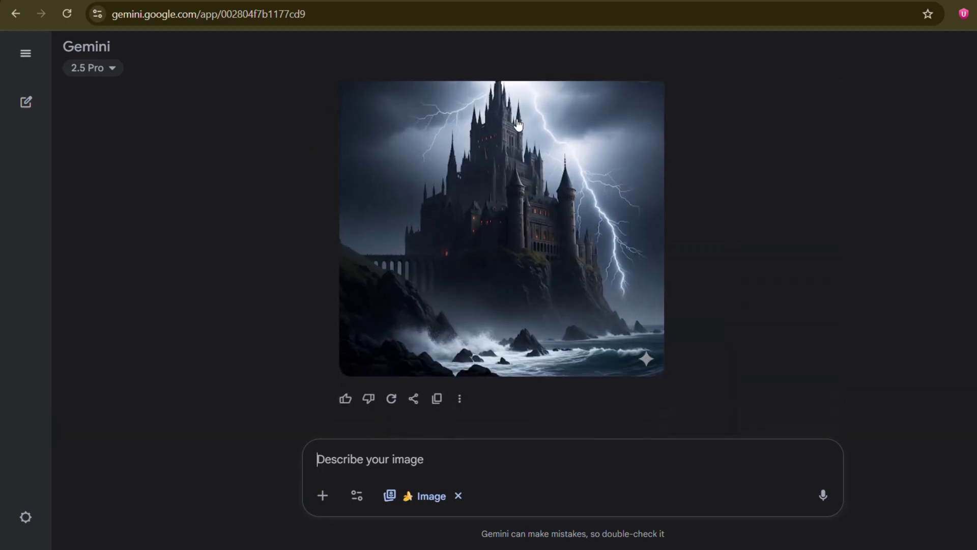
scroll(506, 240, "up", 1)
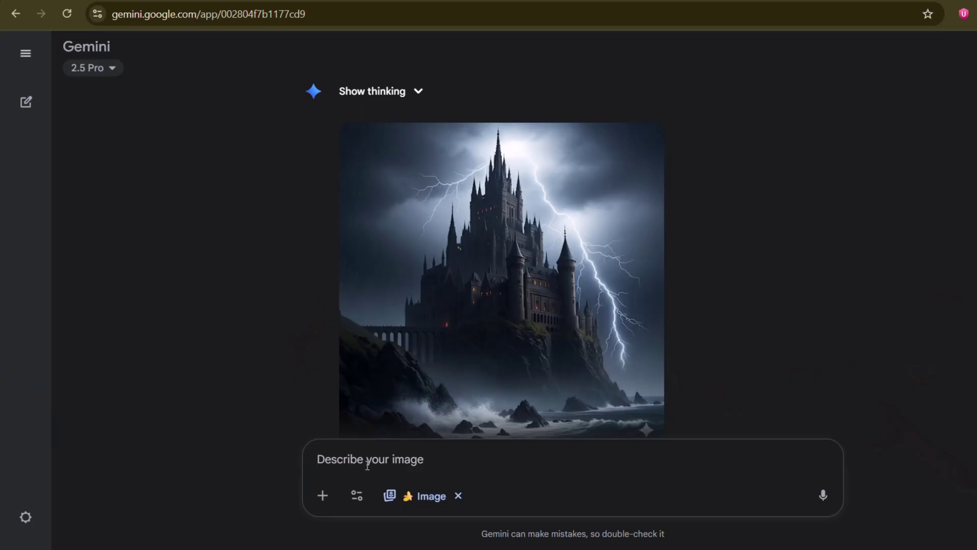
- Generate an image from the short prompt "a dragon", view it enlarged and return to the chat
type("a dragon")
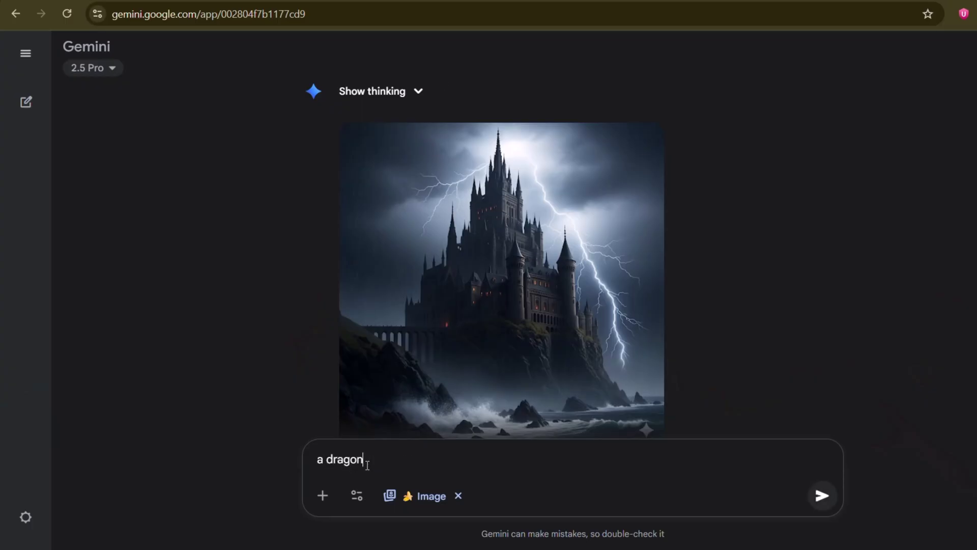
key("Return")
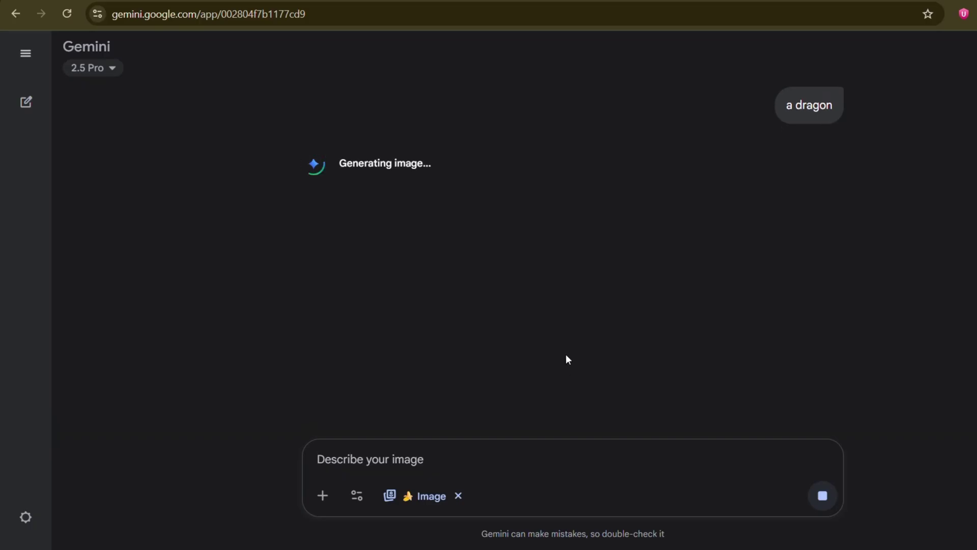
left_click(565, 360)
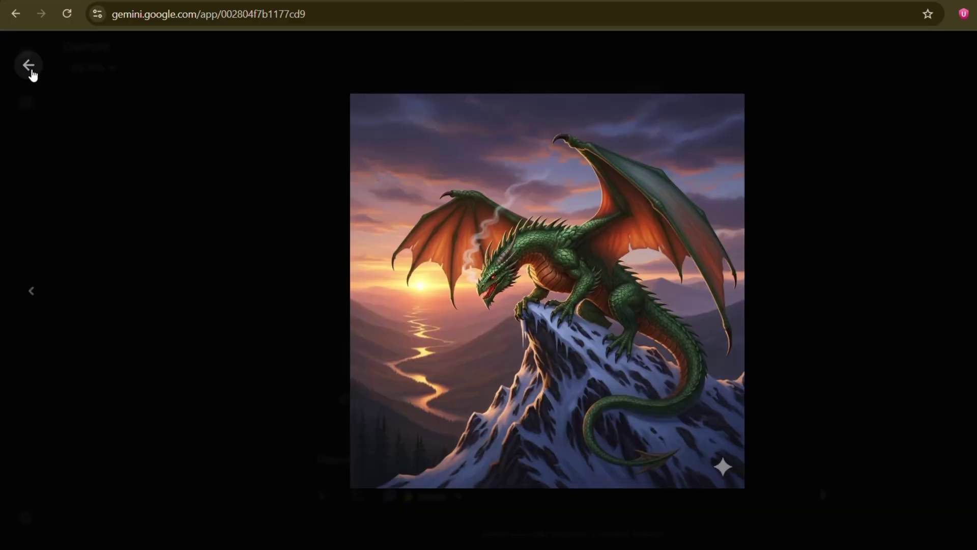
left_click(28, 67)
- Generate an image from "a large, scaly, fierce dragon with leathery wings, perched on a mountain, digital art" on one line
left_click(412, 459)
type("a large, scaly, fierce dragon with leathery wings, perched on a mountain, digital art")
left_click(320, 443)
key("BackSpace")
key("BackSpace")
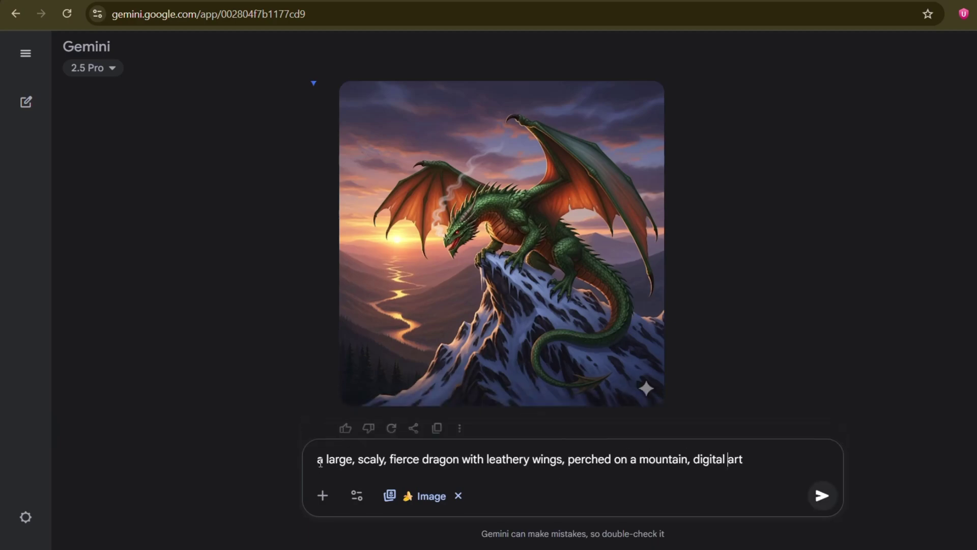
key("Return")
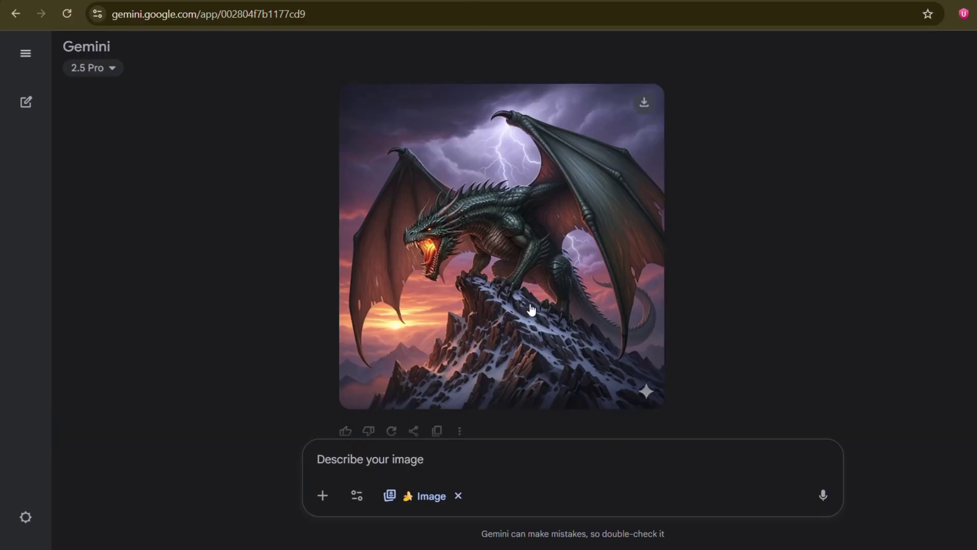
- Generate and enlarge an image from "a massive ancient dragon covered in obsidian scales, with iridescent and tattered wings, flying through a cosmic nebula, volumetric cinematic lighting."
type("a massive ancient dragon covered in obsidian scales, with iridescent and tattered wings, flying through a cosmic nebula, volumetric cinematic lighting.")
key("BackSpace")
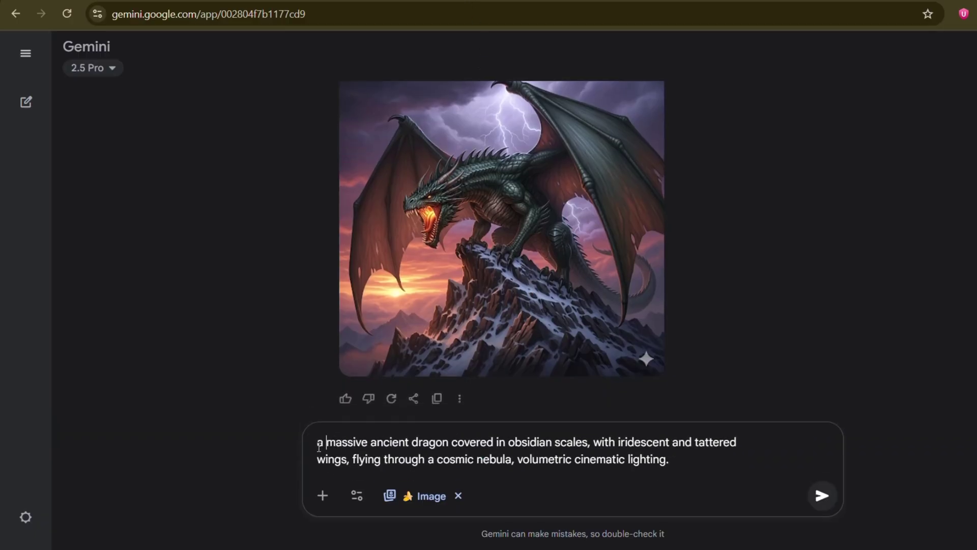
key("BackSpace")
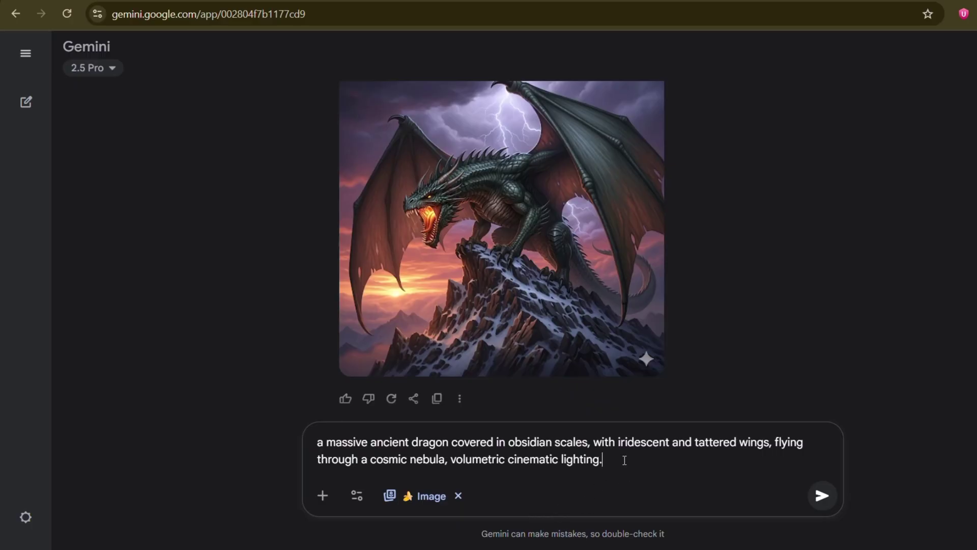
key("Return")
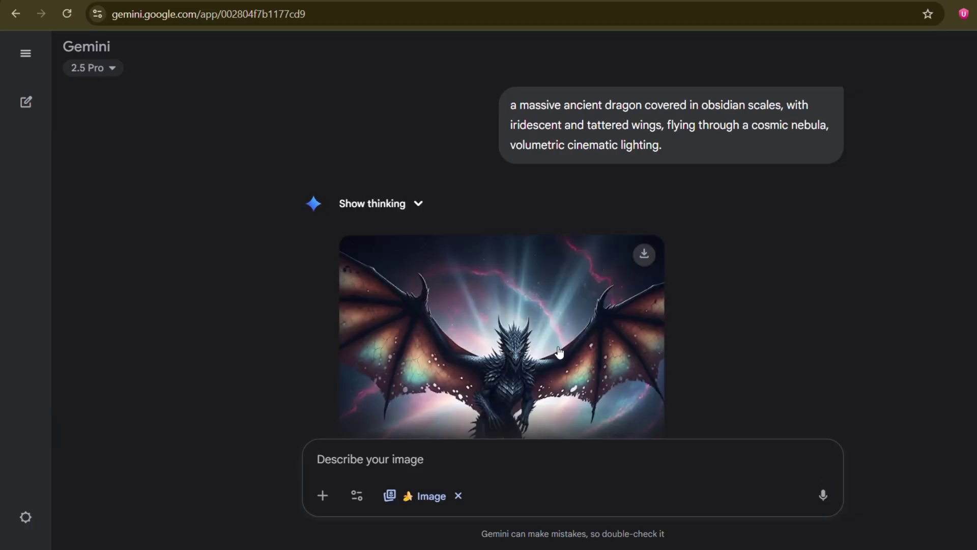
left_click(559, 351)
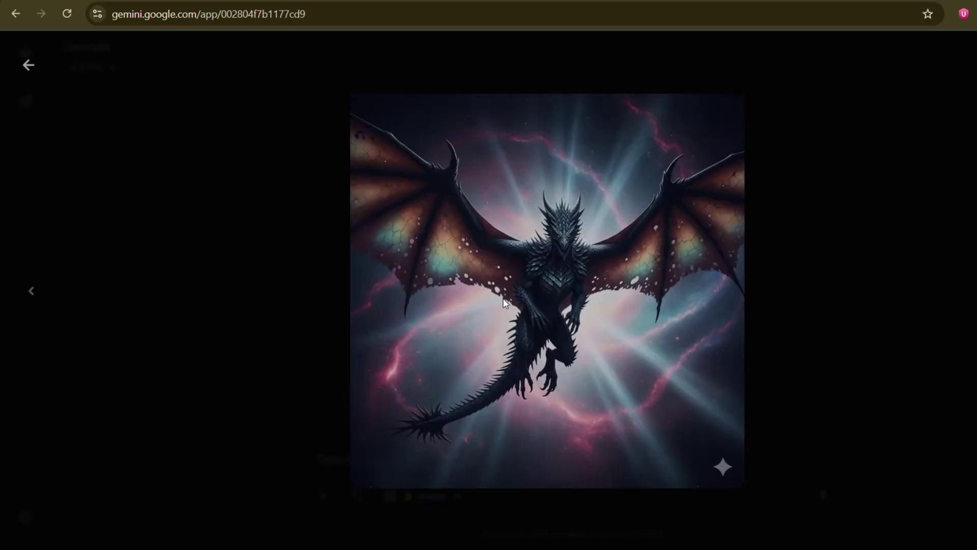
key("Escape")
- Generate and enlarge "An extreme close-up, highly detailed of the ancient iridescent dragon, its draconic retina is on fire, cinematic film grain, smoldering smoke curling from its nostrils."
type("An extreme close-up, highly detailed of the ancient iridescent dragon, its draconic retina is on fire, cinematic film grain, smoldering smoke curling from its nostrils.")
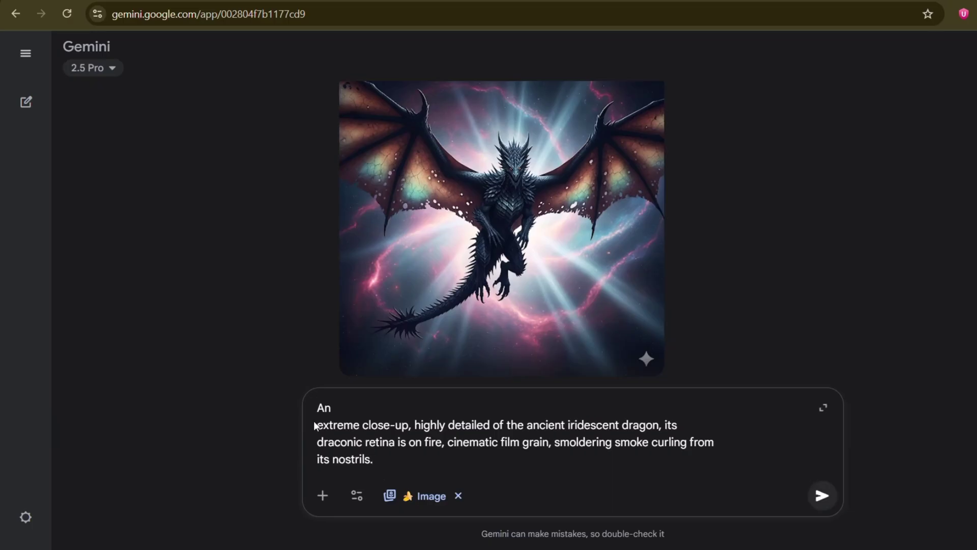
key("BackSpace")
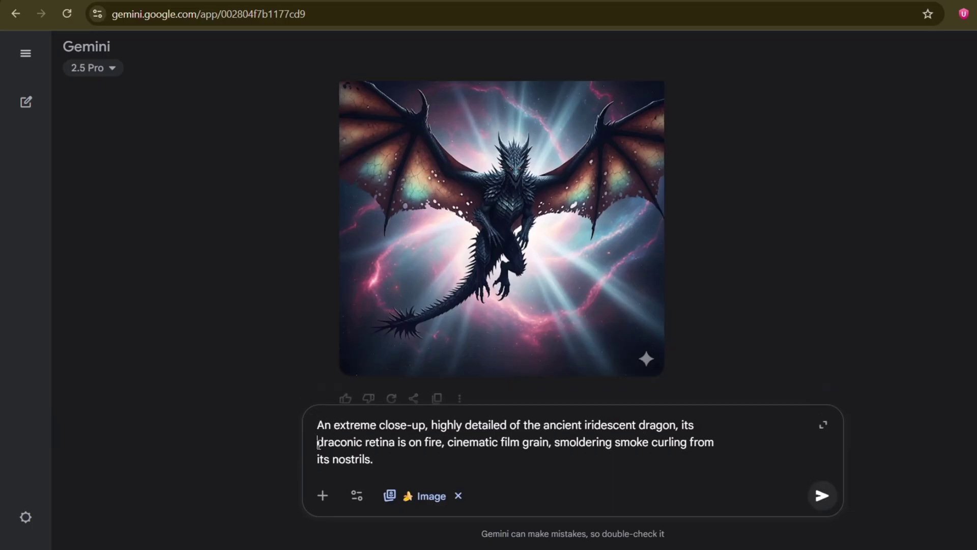
key("BackSpace")
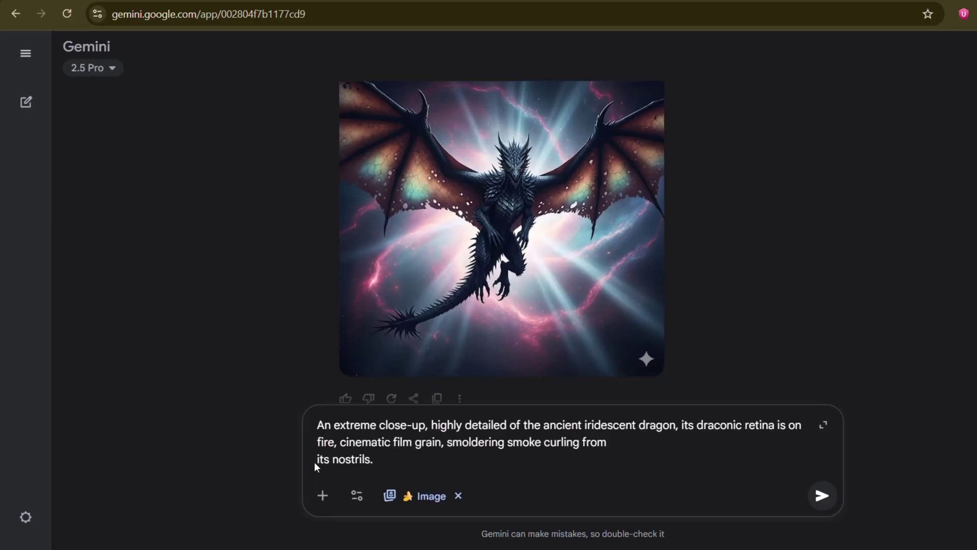
left_click(319, 459)
key("BackSpace")
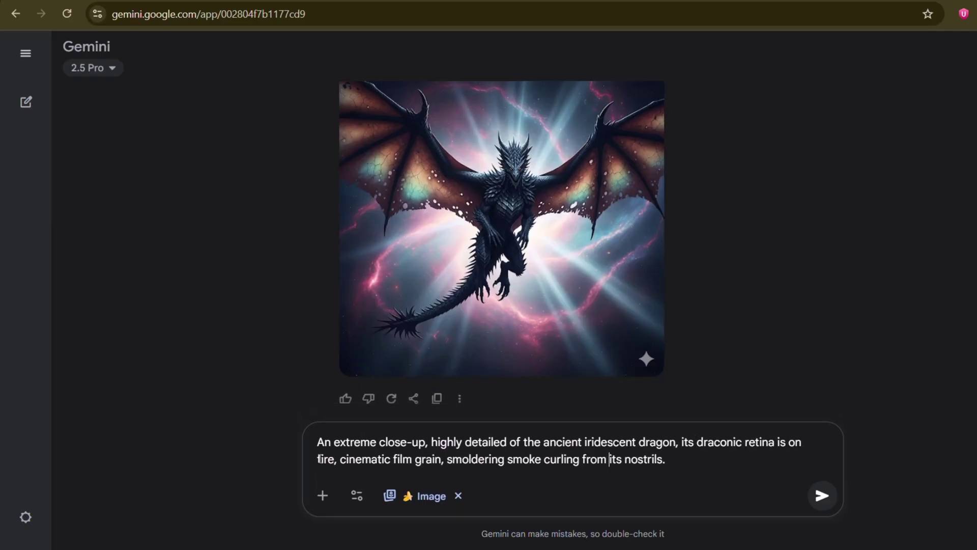
key("Return")
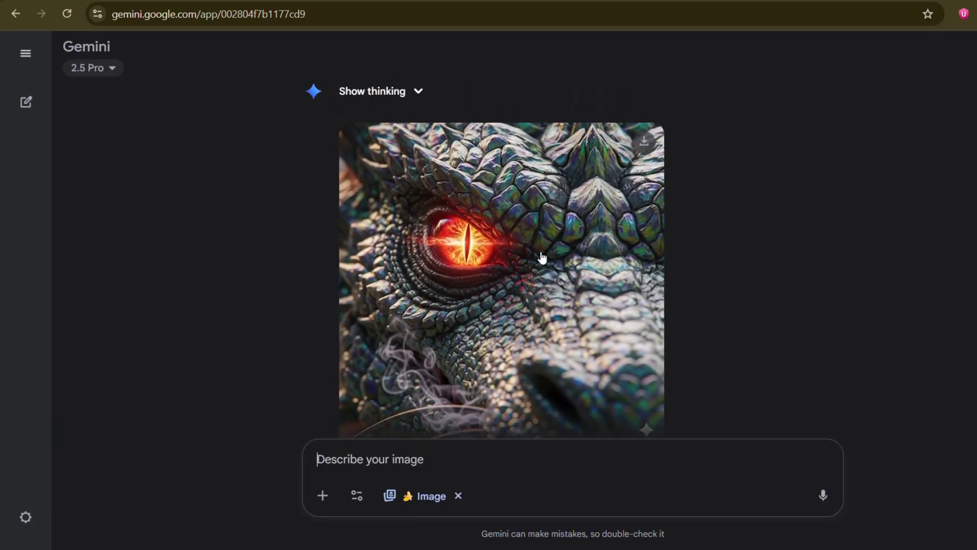
left_click(525, 281)
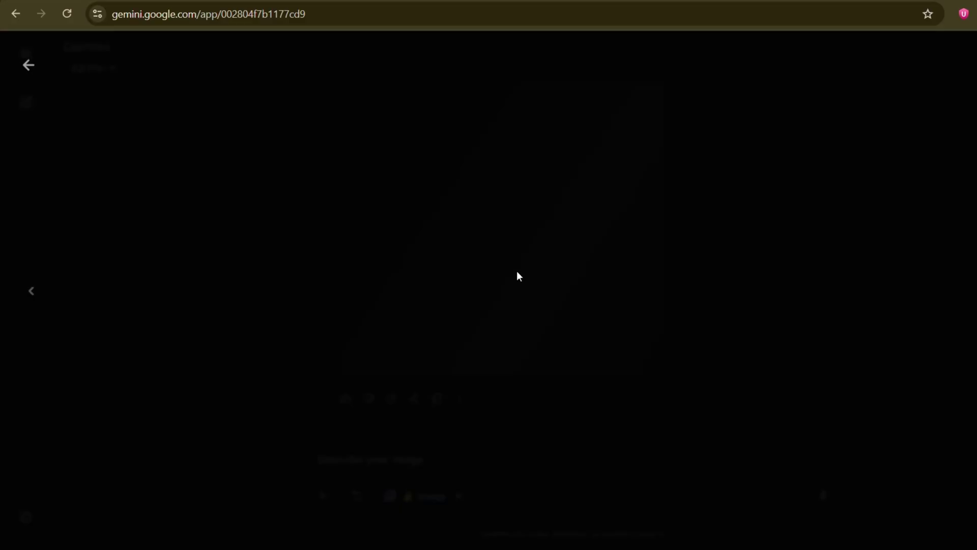